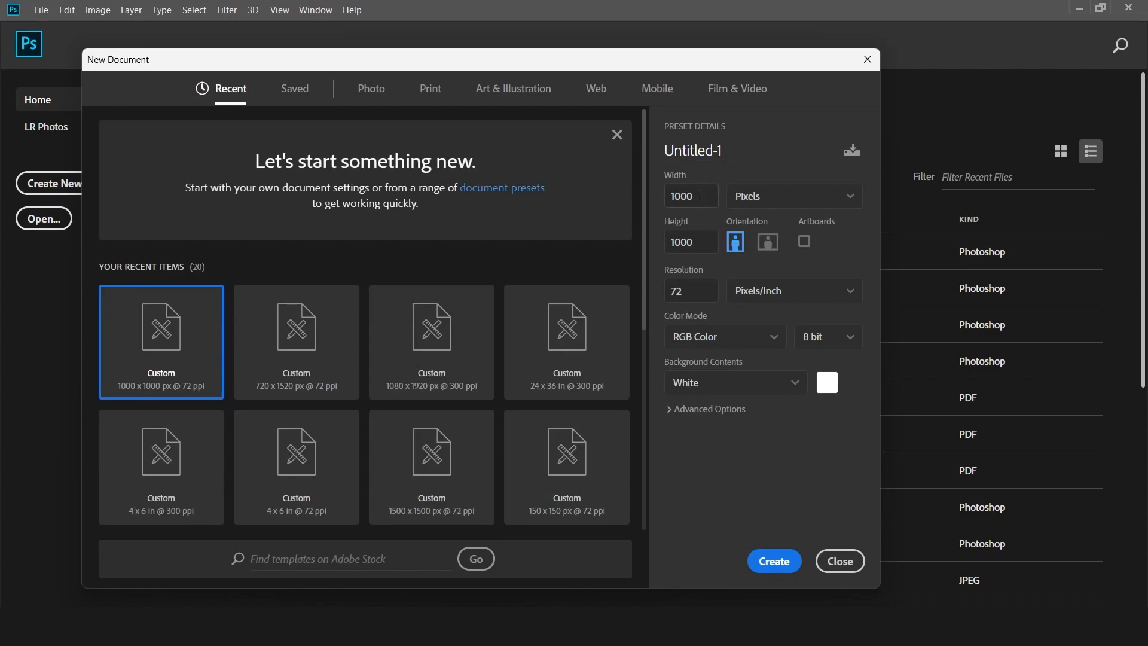
Step: Create a new blank document 1080 pixels wide and 1080 pixels high
text(1080)
double_click(683, 239)
text(1080)
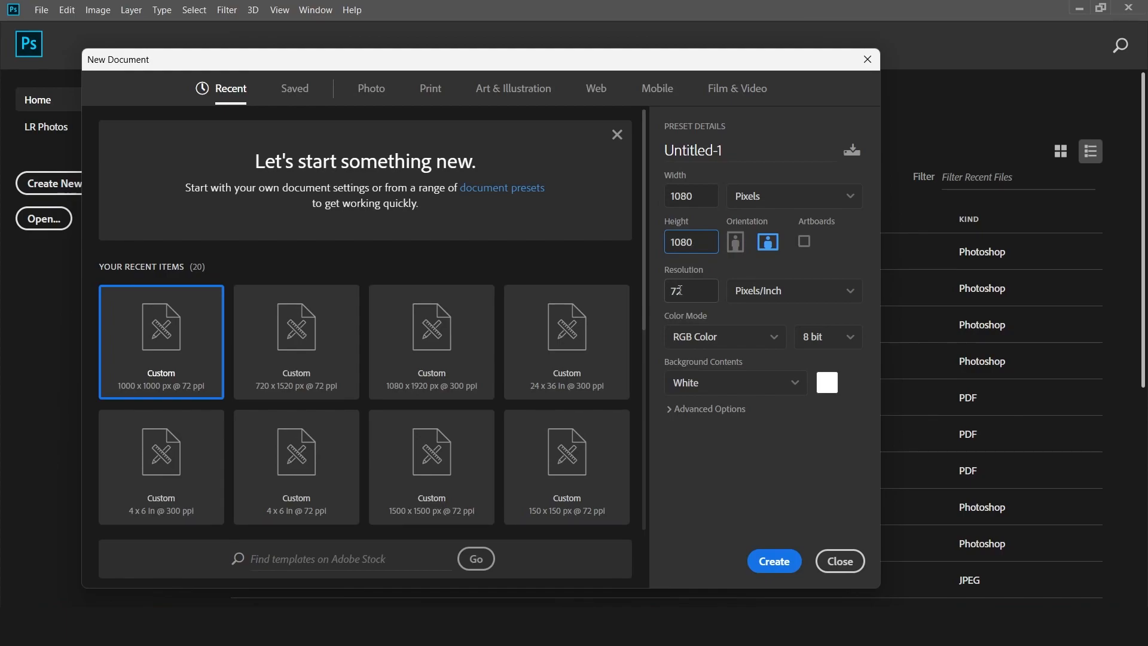
click(785, 563)
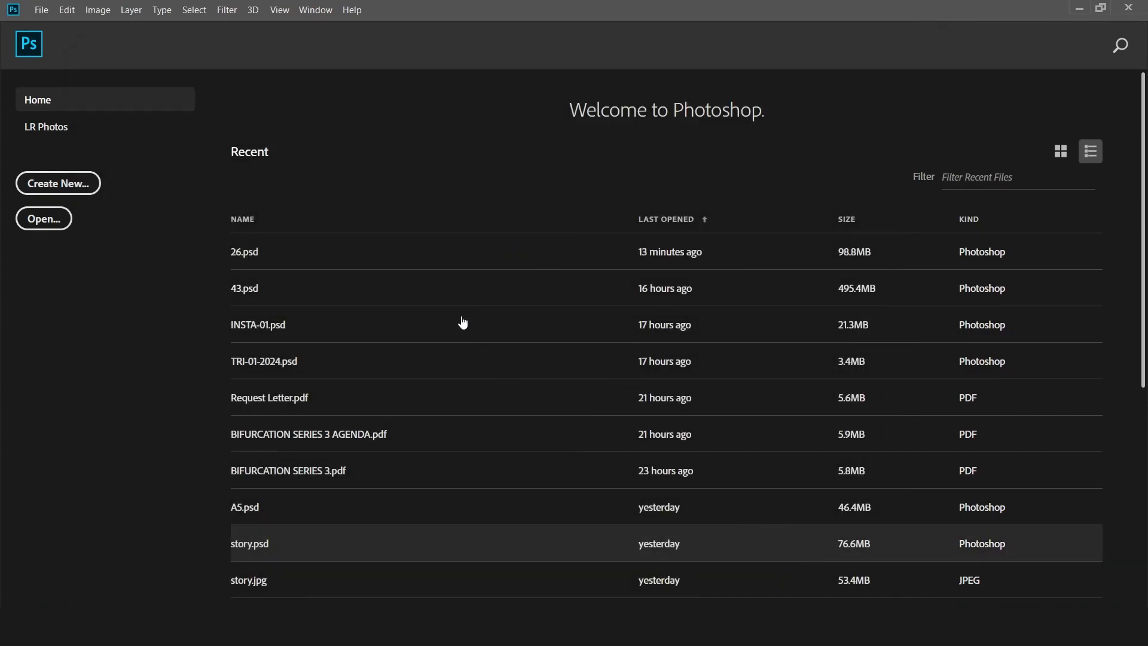
click(55, 185)
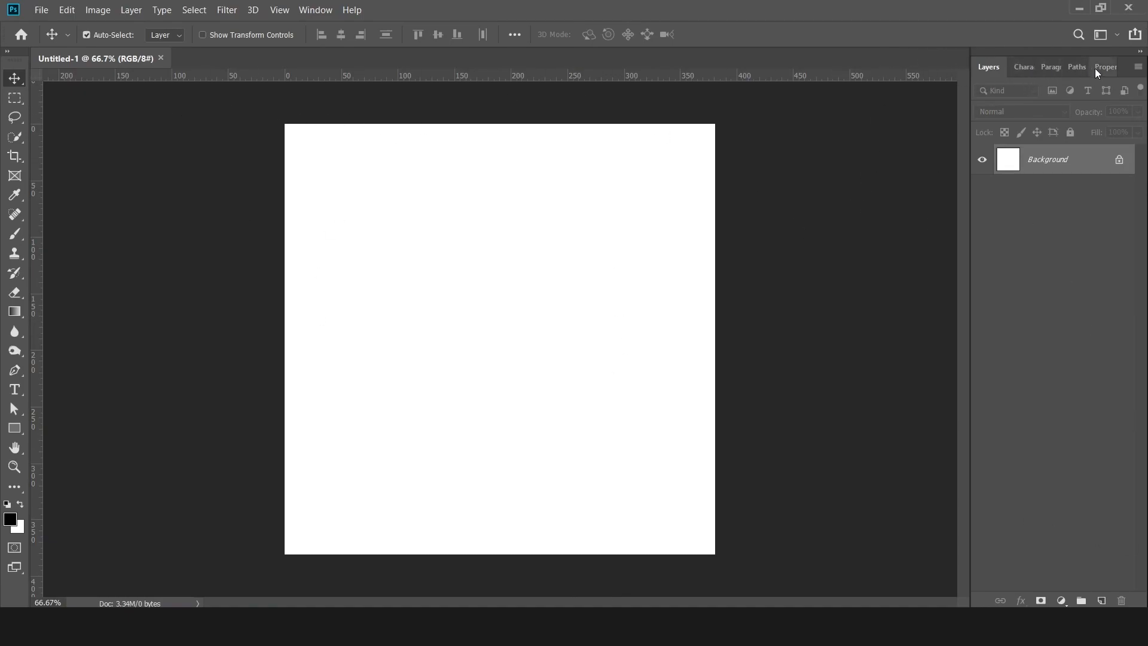
Step: Add a new layer above the locked white one and rename it Background
click(39, 11)
click(39, 10)
click(1101, 600)
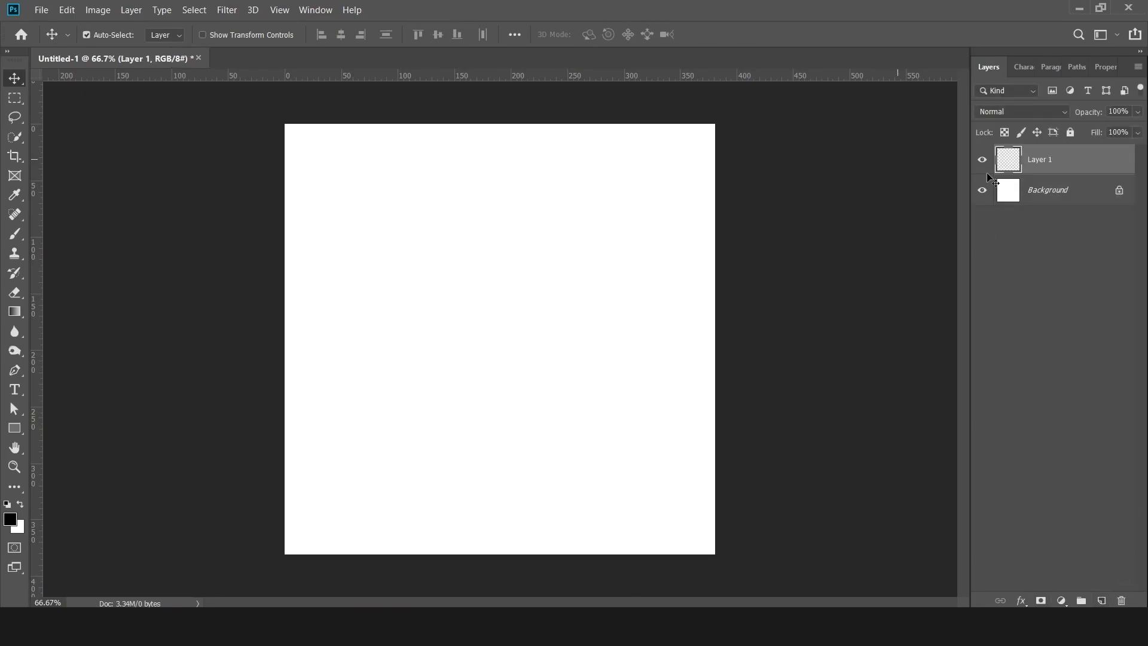
double_click(1047, 160)
text(Backgrpund)
click(748, 253)
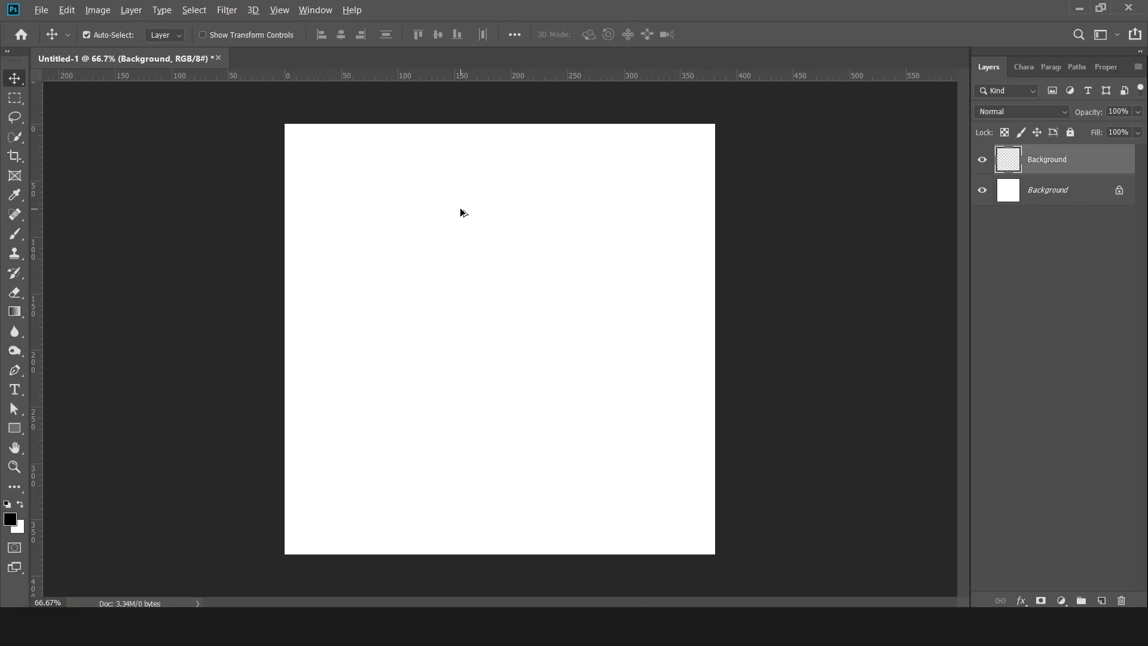
Step: Fill the new Background layer with the black foreground colour
scroll(461, 211, up, 1)
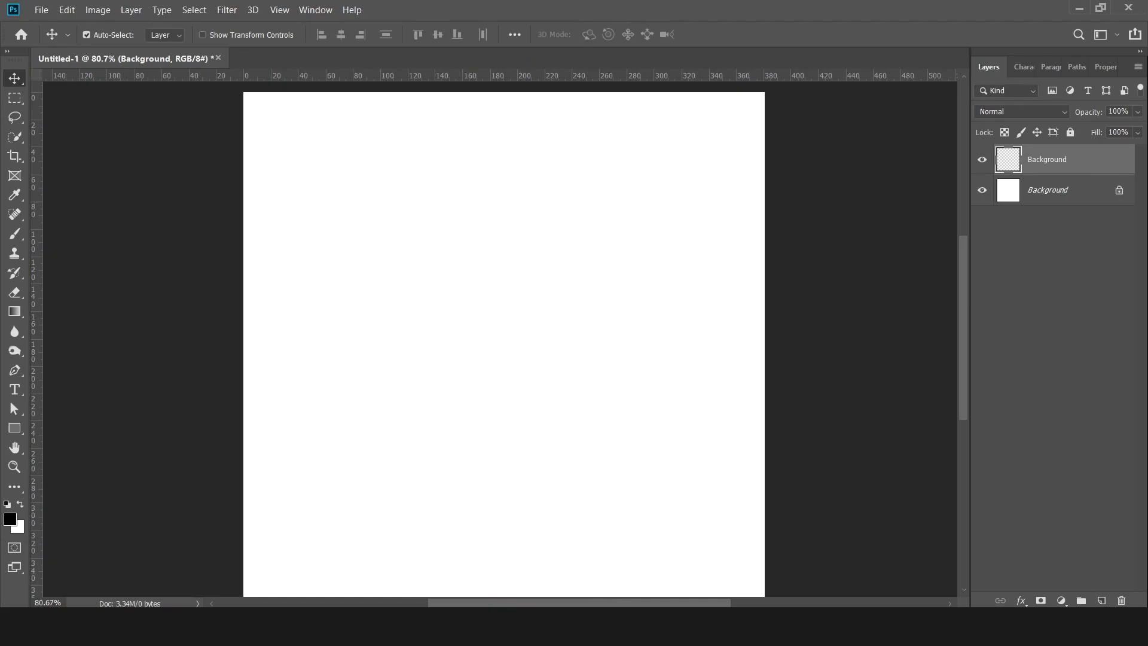
key(alt+BackSpace)
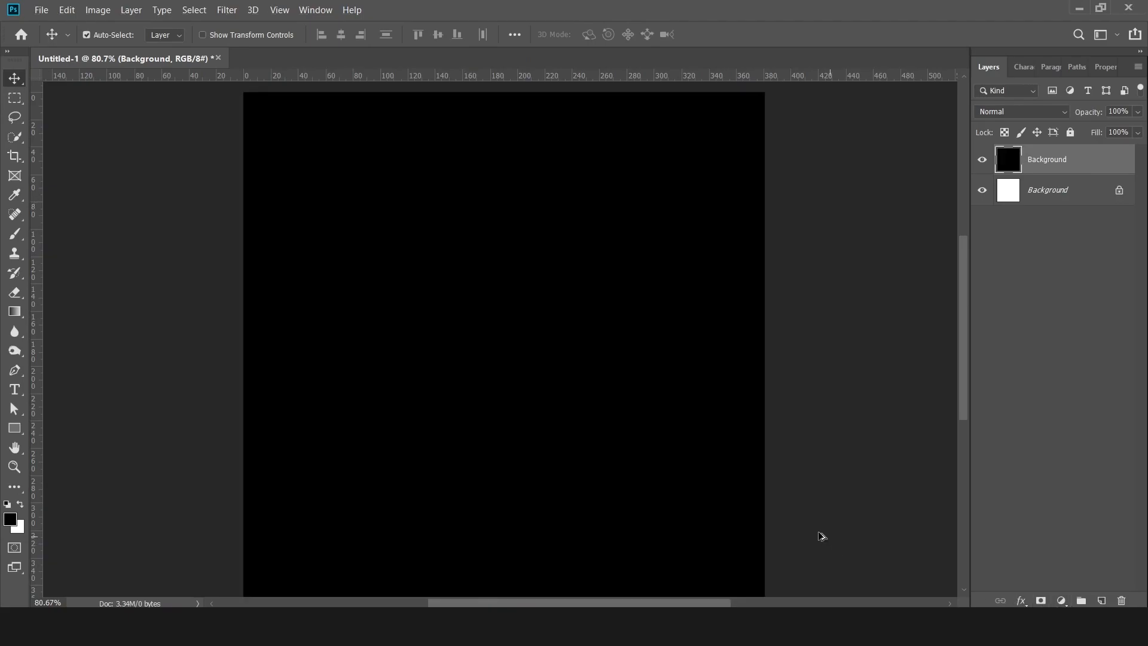
scroll(730, 469, down, 2)
scroll(725, 469, up, 1)
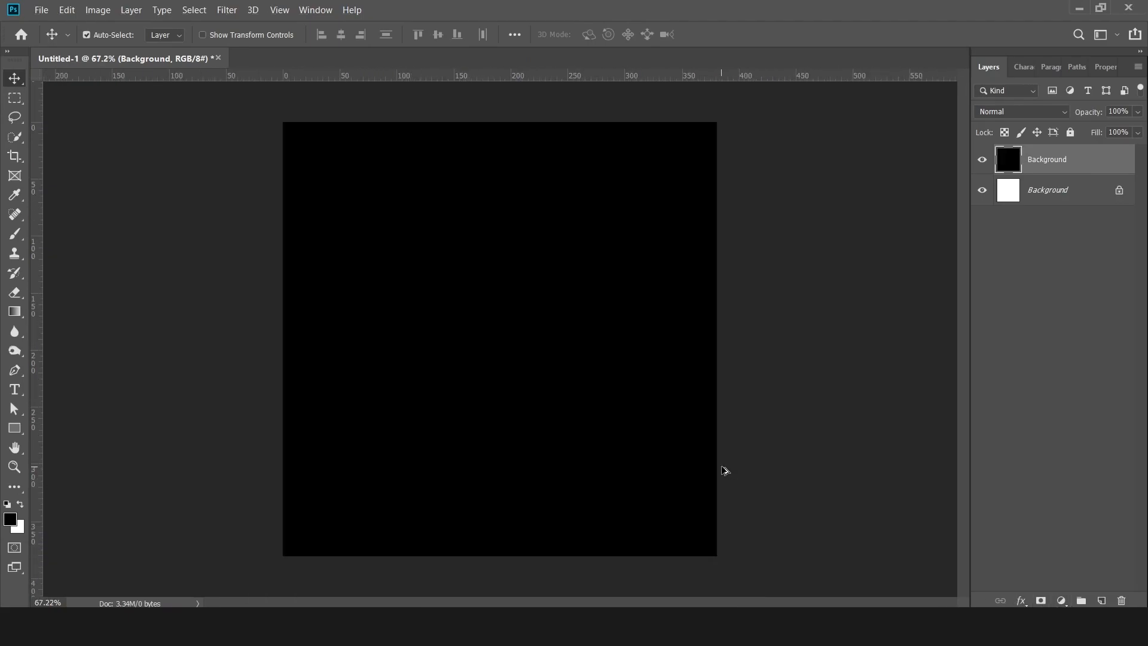
Step: Apply a Gradient Overlay to the new Background layer using the blue gradient preset, with the scale at 87%
click(1021, 600)
click(1055, 552)
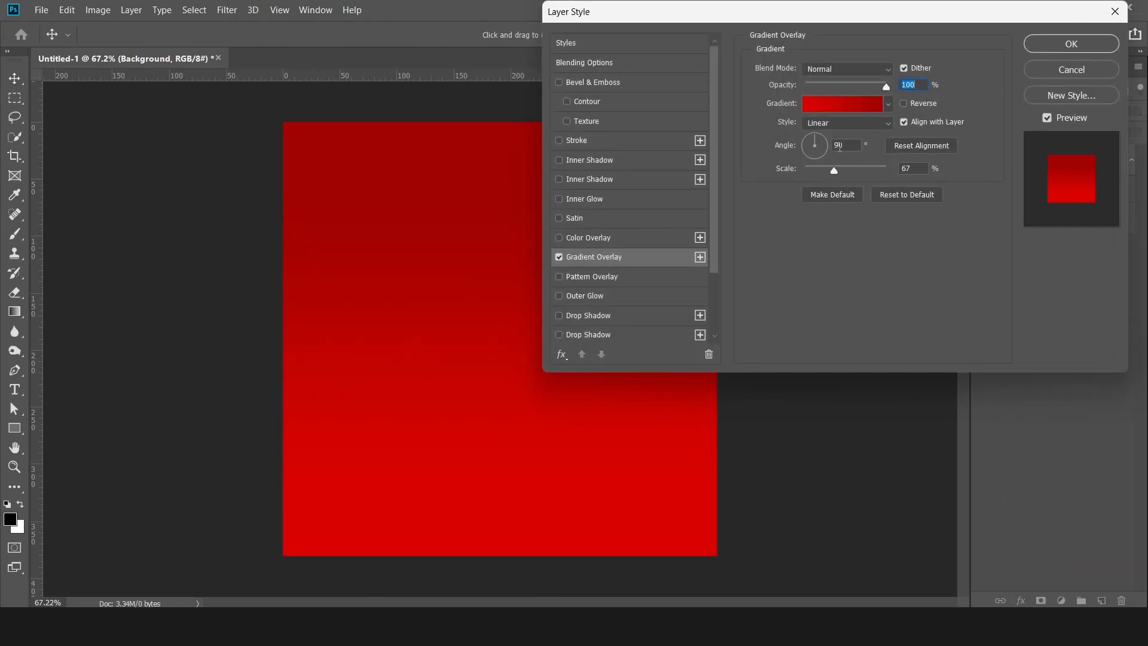
click(858, 107)
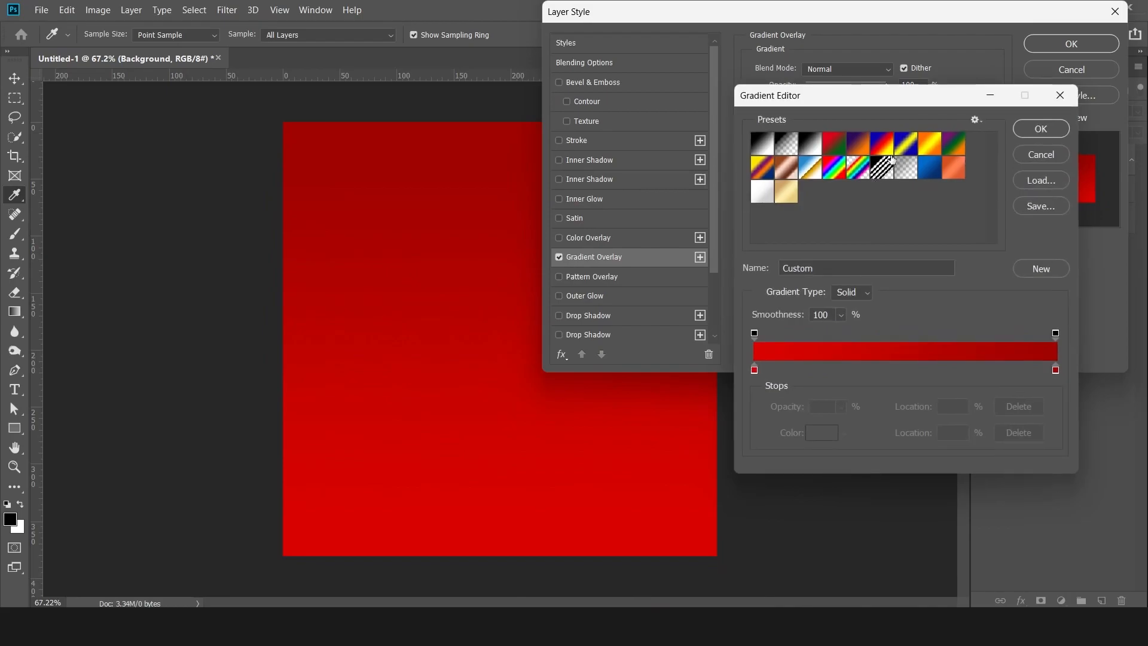
click(929, 173)
key(Return)
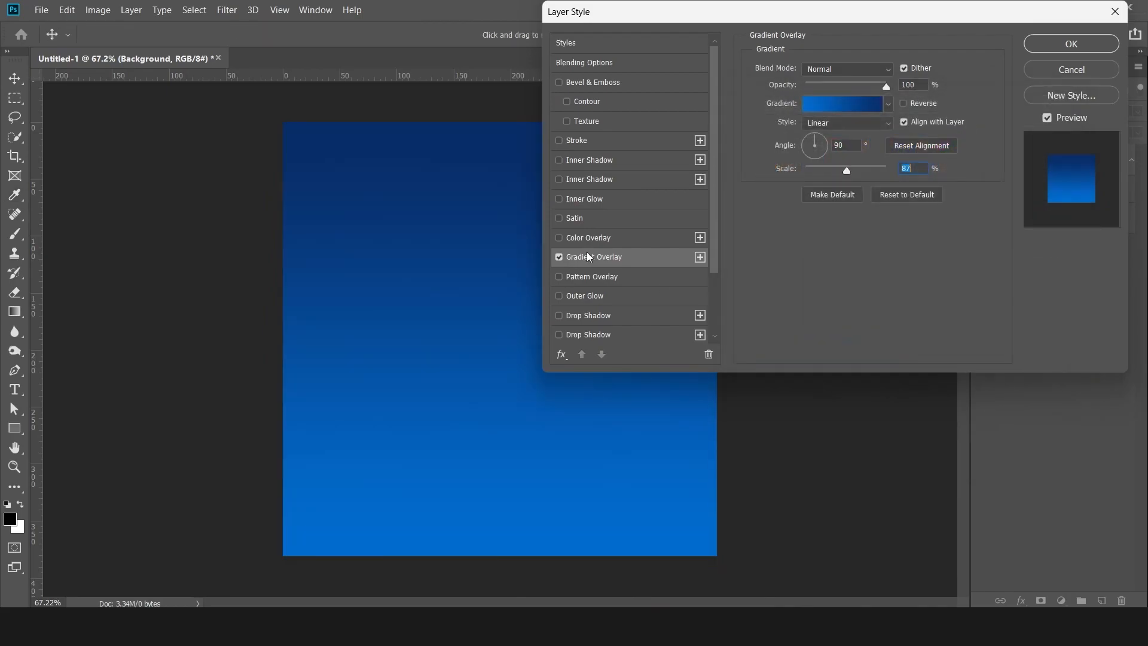
key(Return)
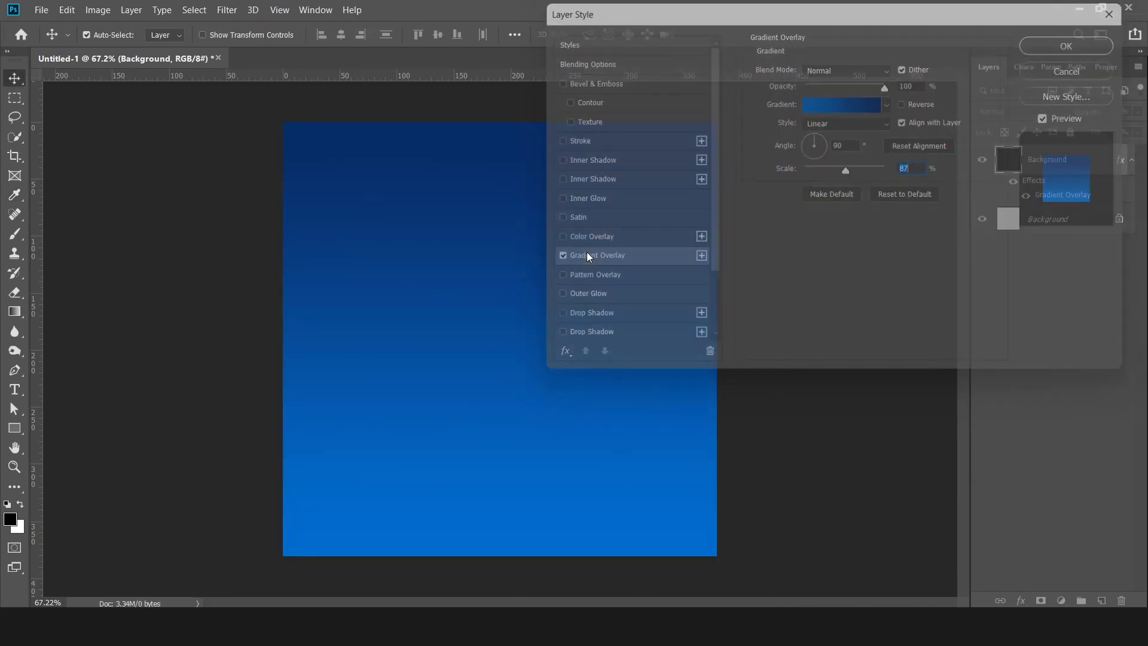
scroll(580, 233, up, 1)
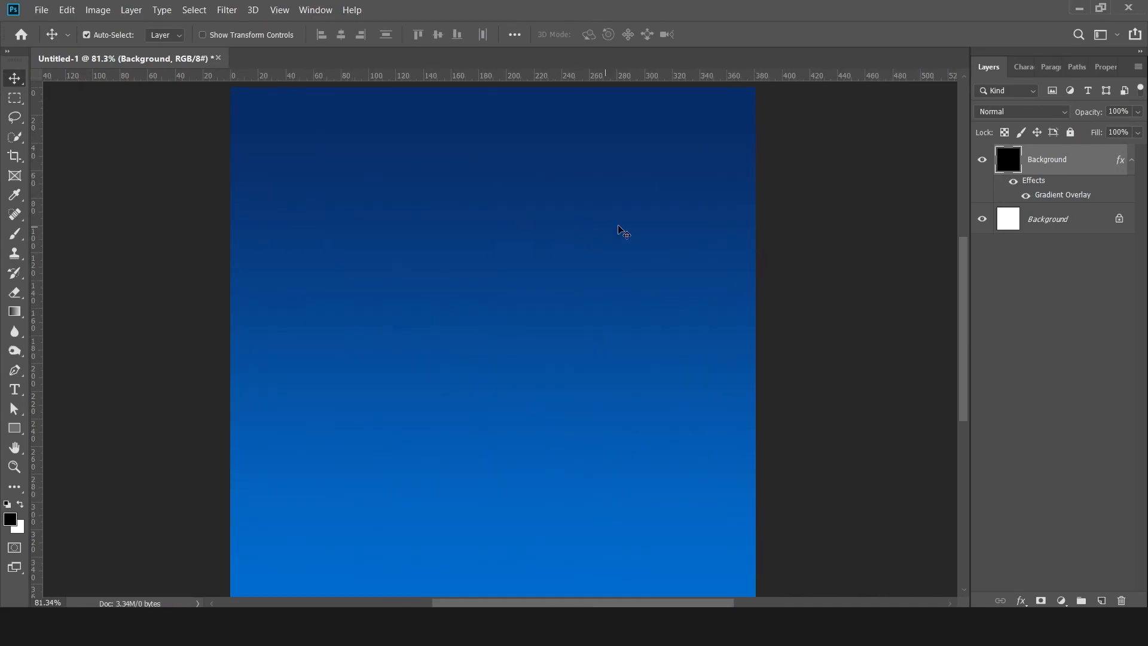
Step: Increase the scale of the Background layer's blue gradient overlay slightly
key(h)
double_click(1068, 196)
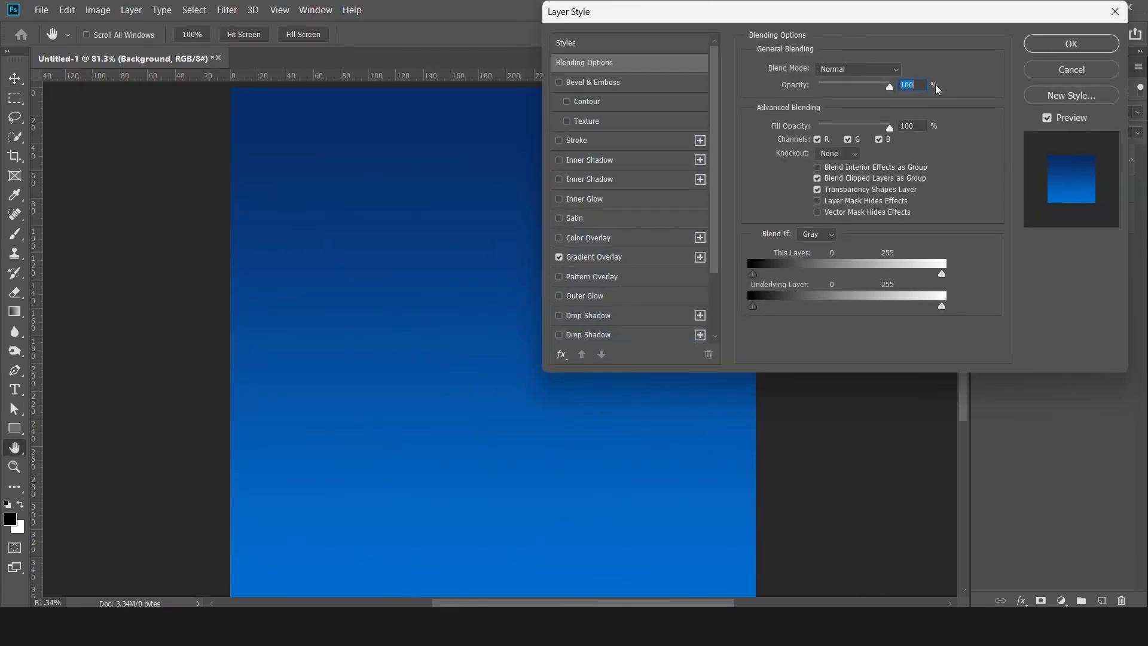
click(598, 258)
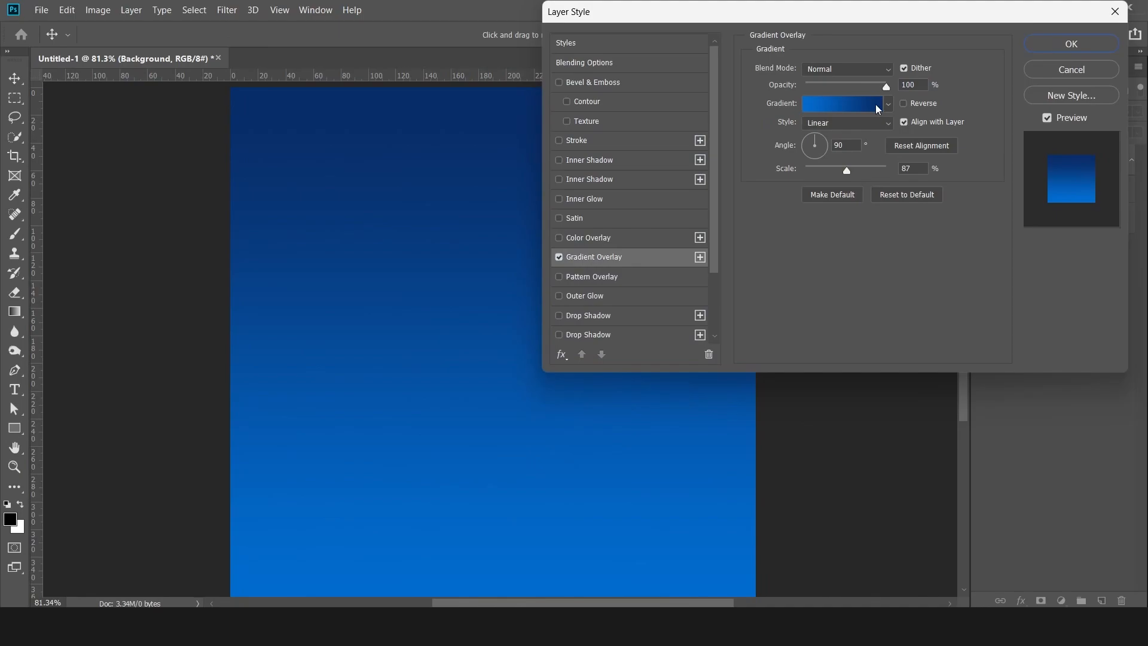
drag(843, 177, 855, 172)
key(Return)
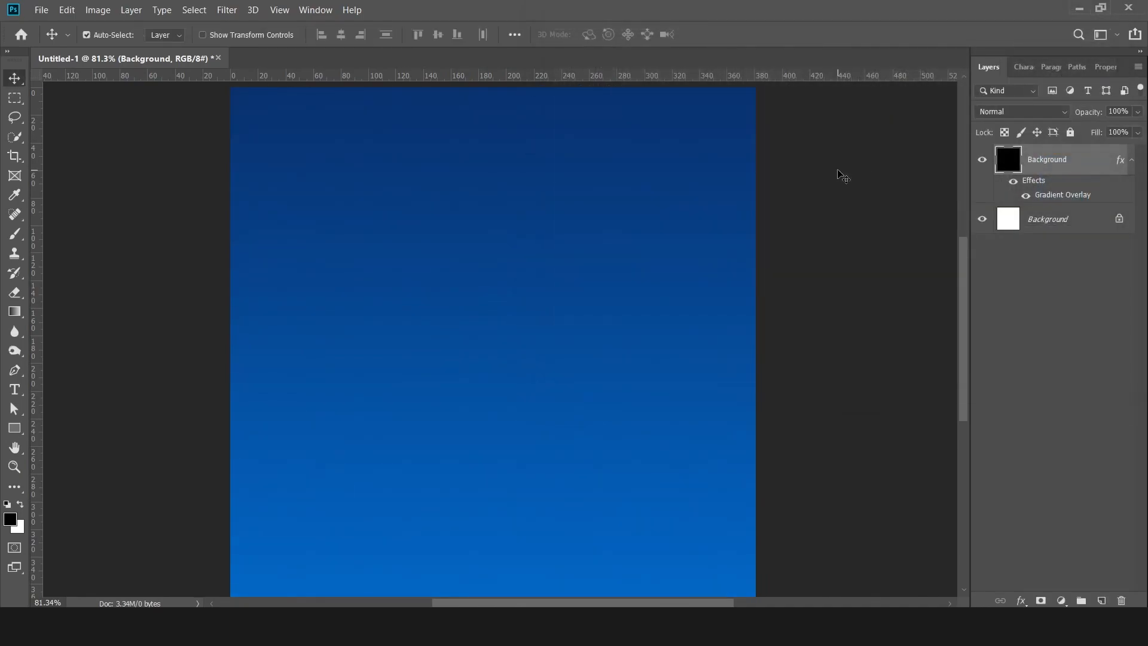
scroll(738, 213, down, 3)
scroll(455, 323, up, 3)
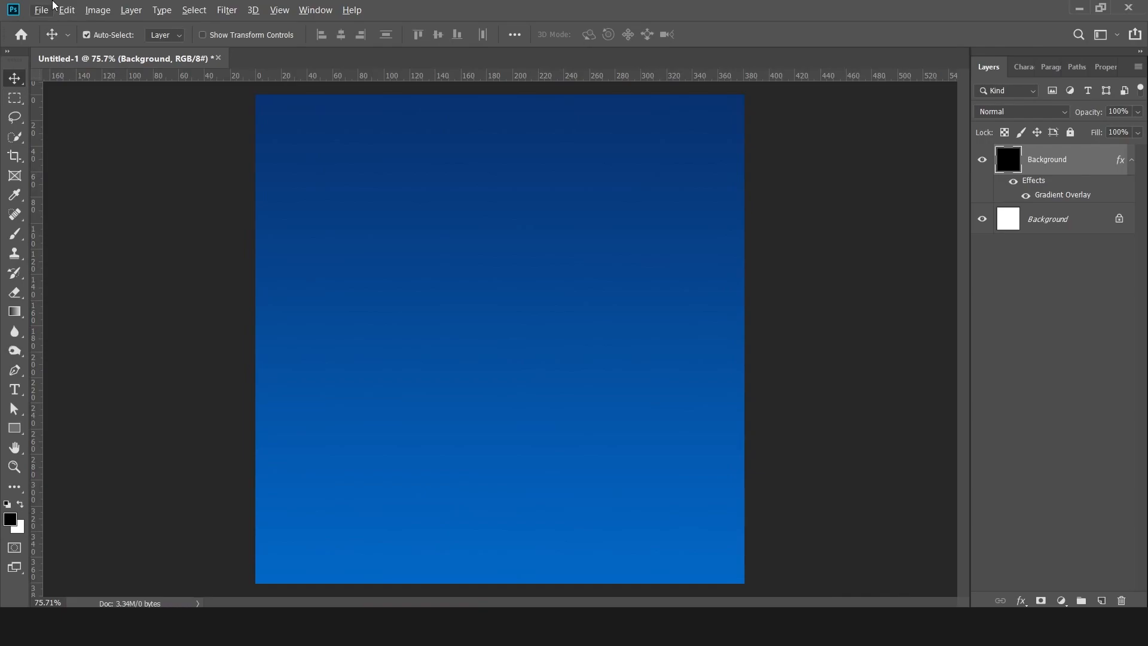
Step: Open the "From our kitchen to your table" text image, Layer 264 and TREE together from the SOCIAL MEDIA folder on the Desktop
click(43, 10)
click(53, 36)
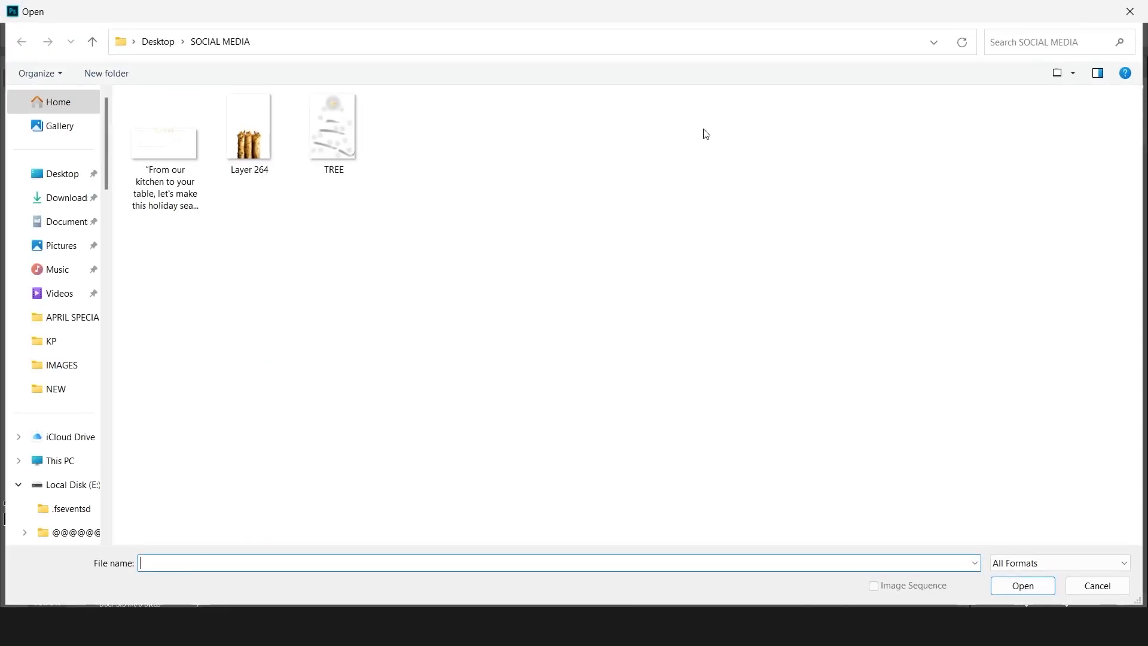
click(84, 172)
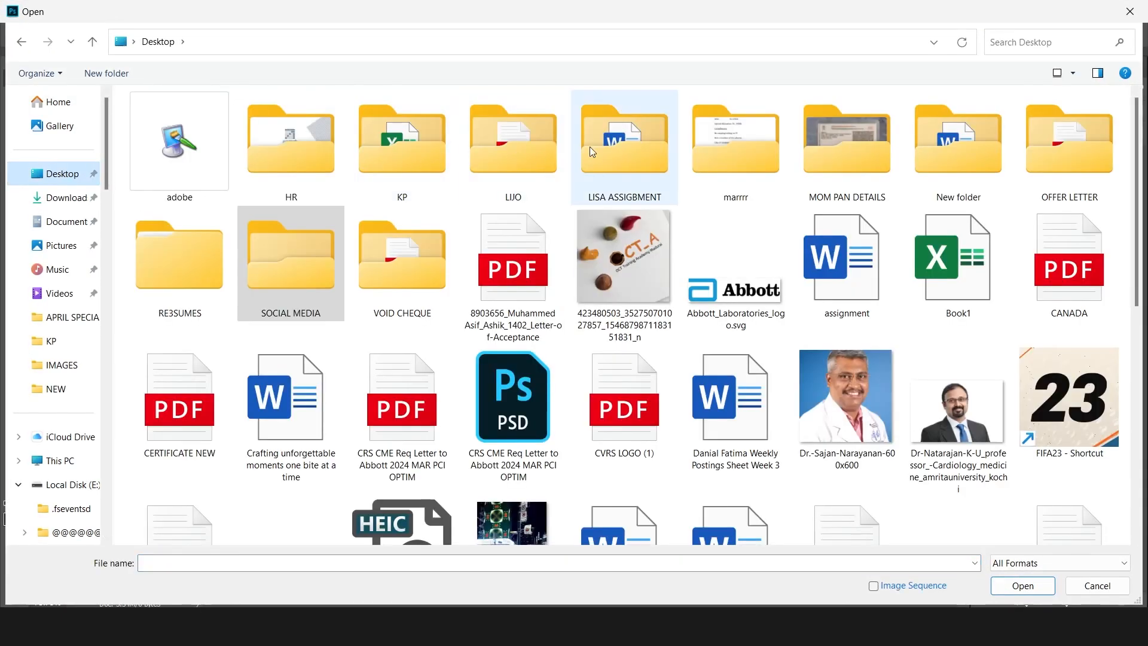
double_click(304, 279)
ctrl+scroll(330, 294, up, 3)
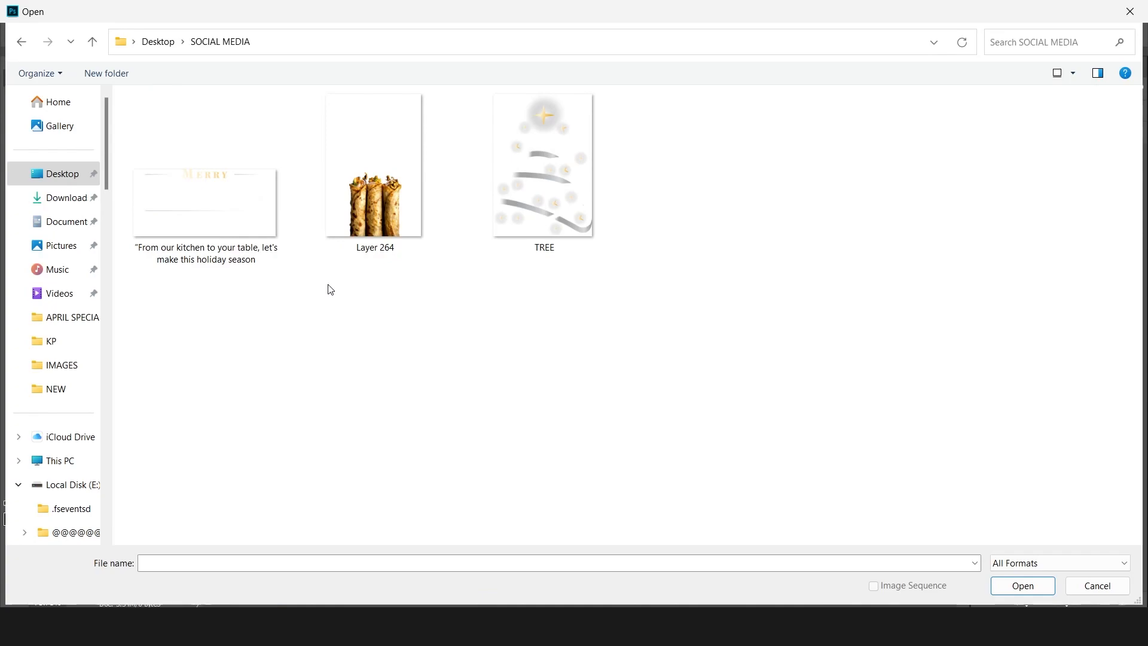
drag(183, 368, 648, 147)
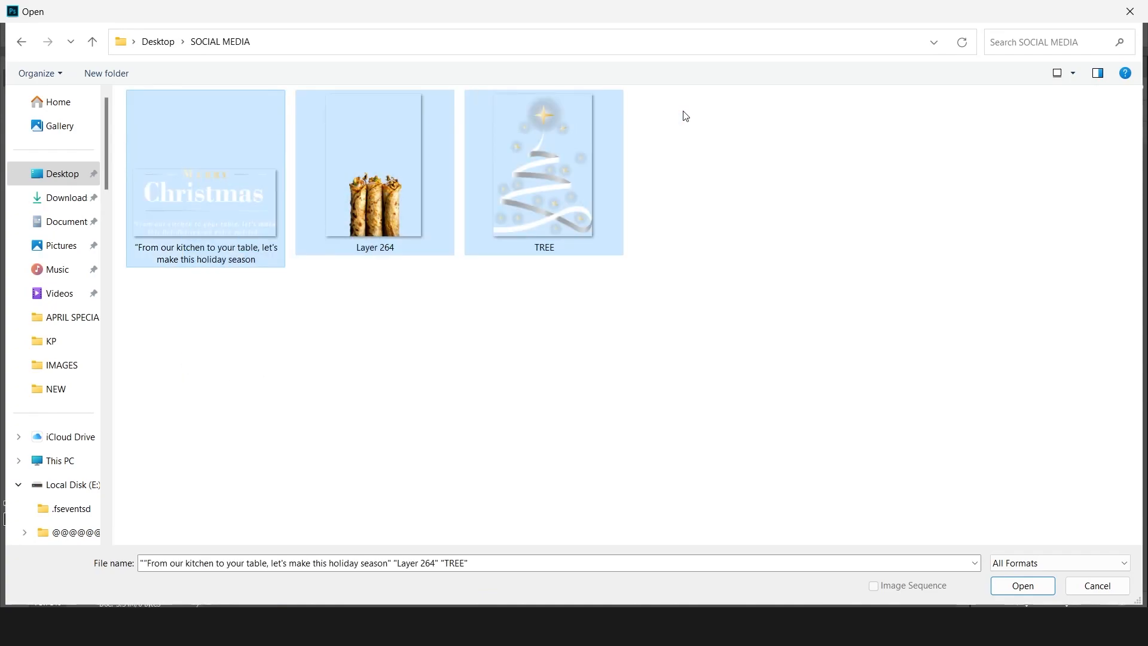
key(Return)
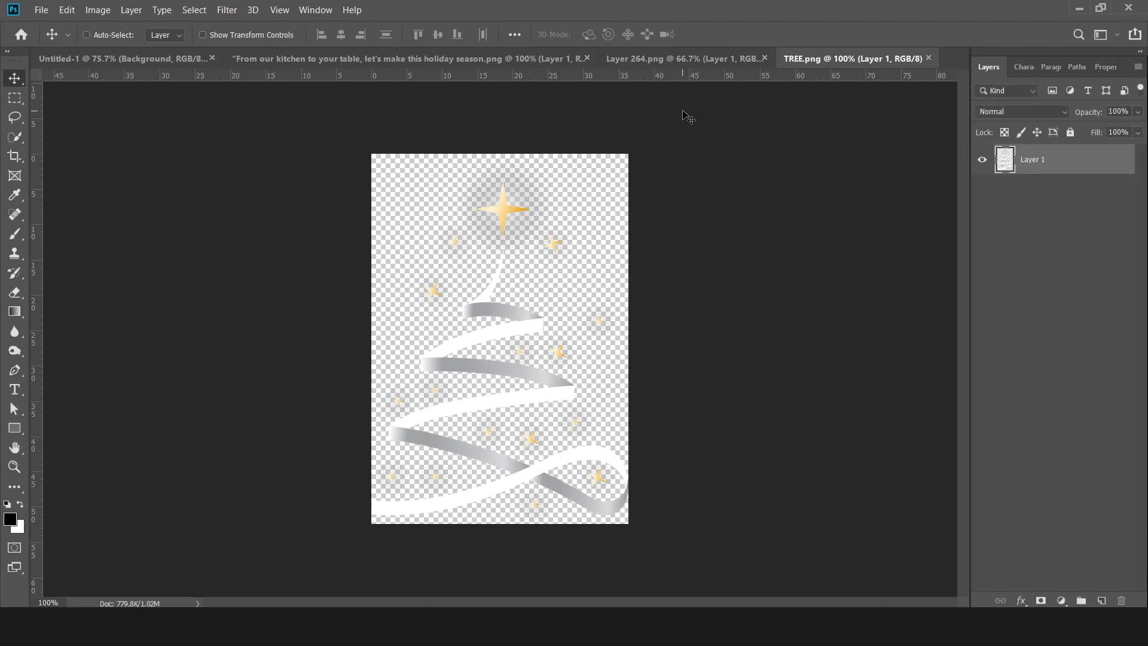
Step: Browse for another file to open in the VEG N CHAAT folder, inside HIRAYA DIGITAL on Local Disk (E:)
key(ctrl+o)
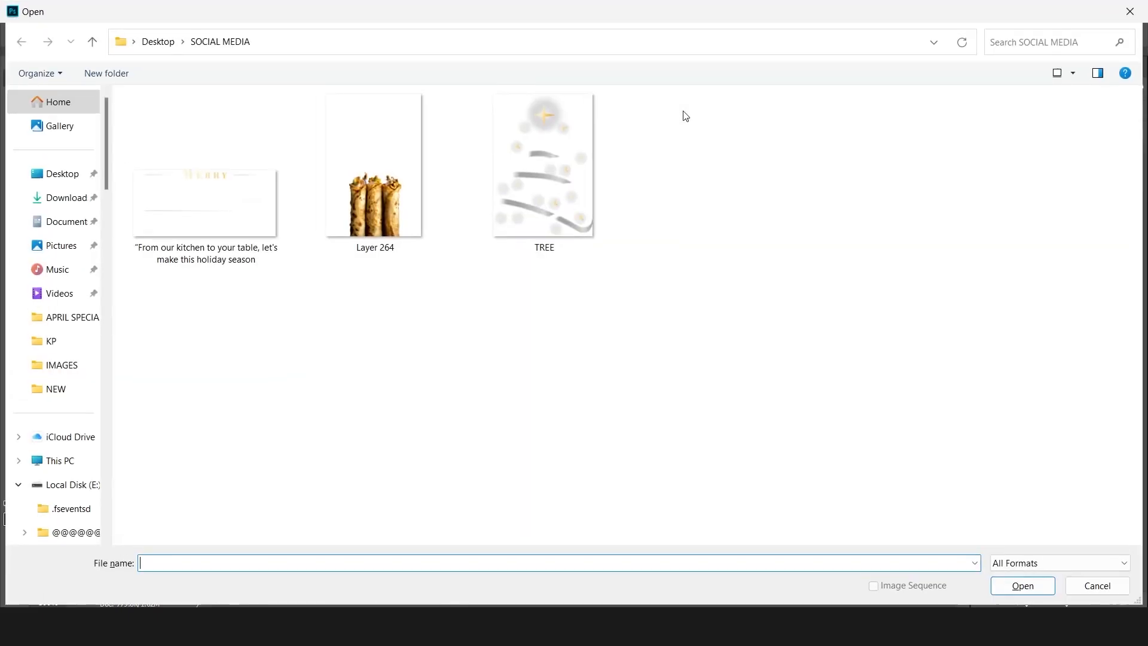
click(71, 484)
click(233, 293)
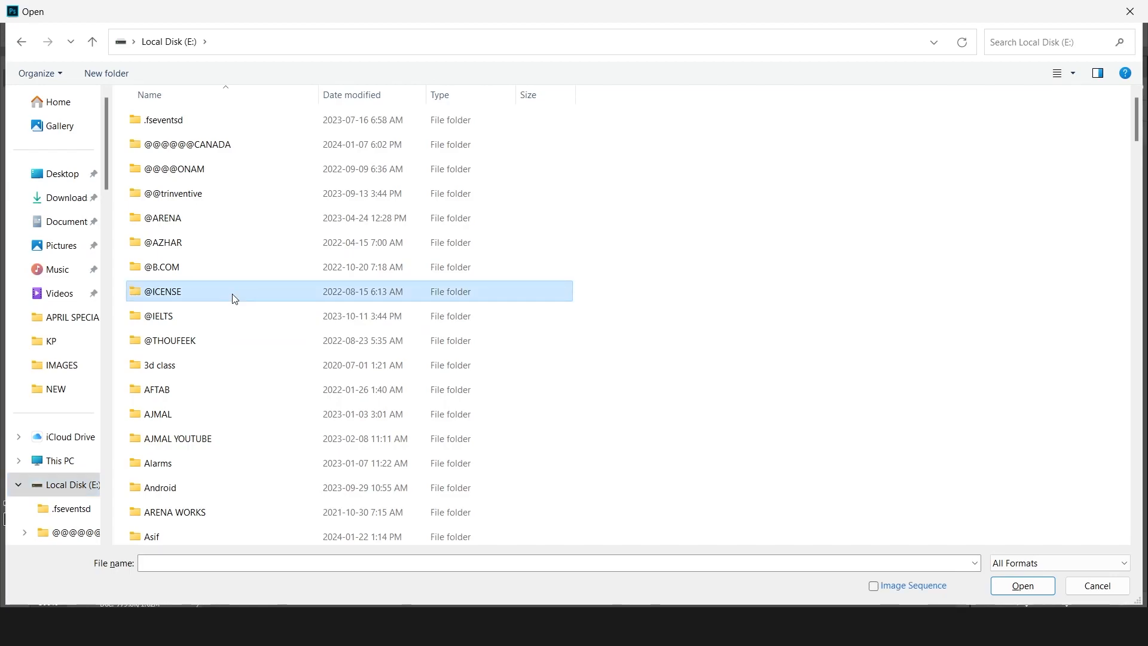
key(h)
key(h)
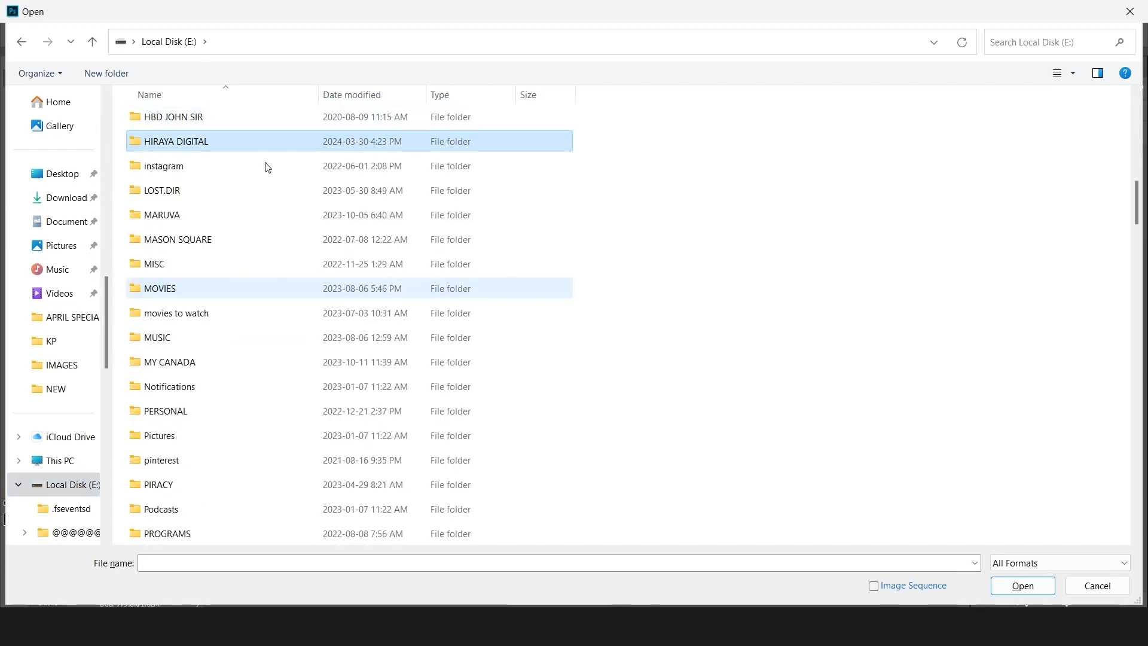
key(Return)
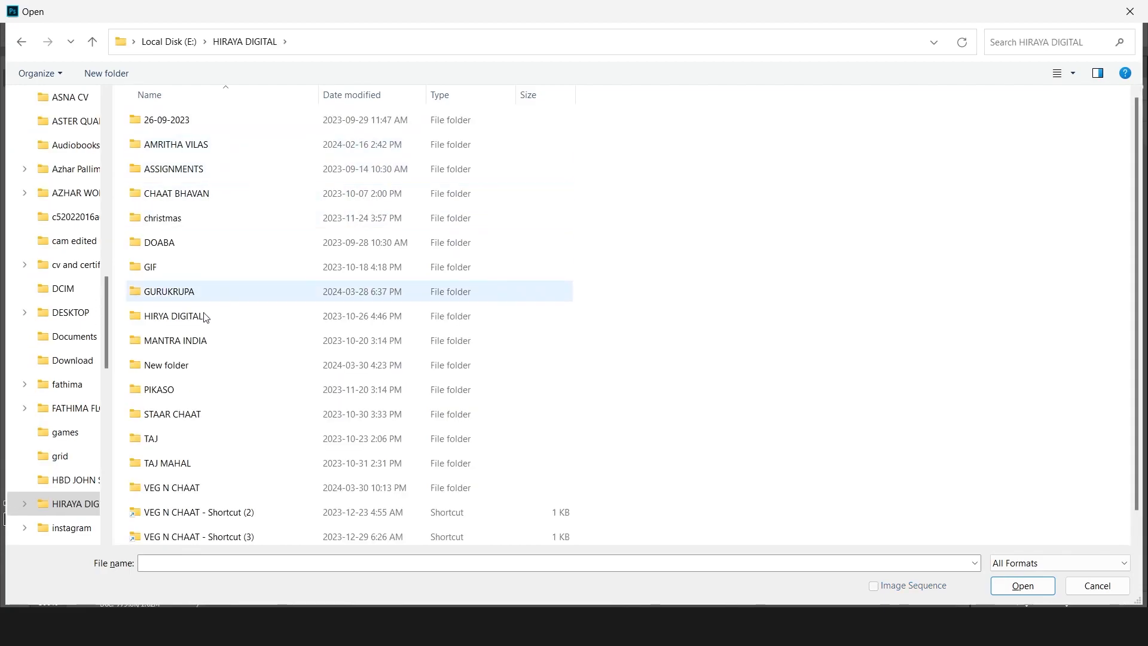
double_click(215, 492)
Step: Open 09.psd from the VNC POSTER subfolder
click(1042, 183)
click(541, 347)
click(398, 392)
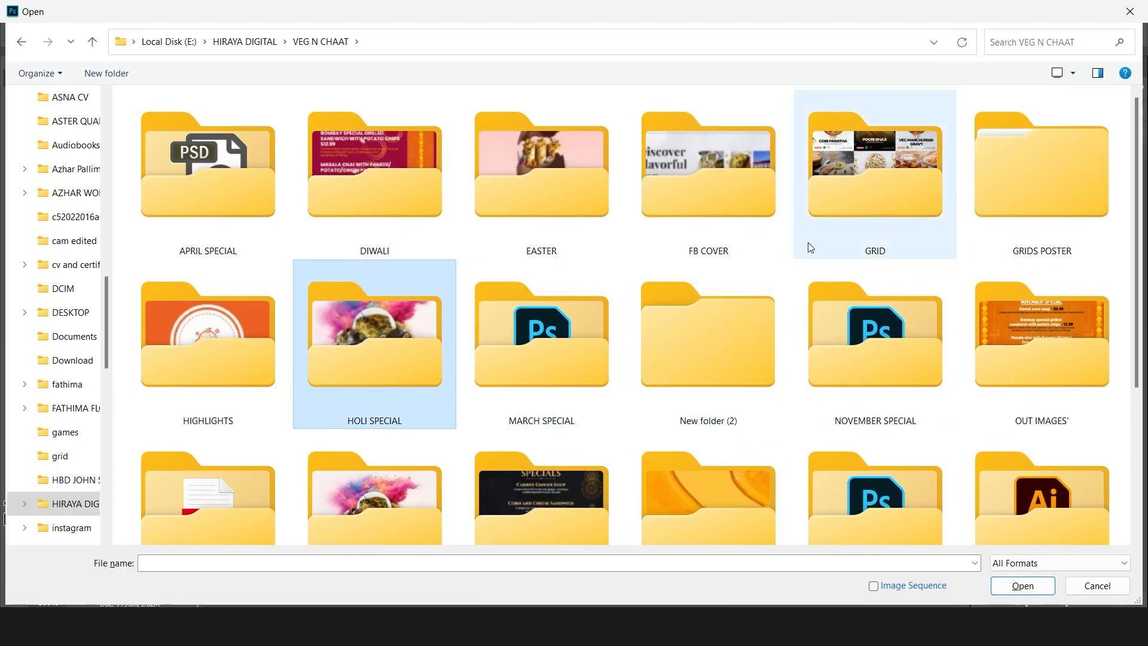
scroll(929, 270, down, 3)
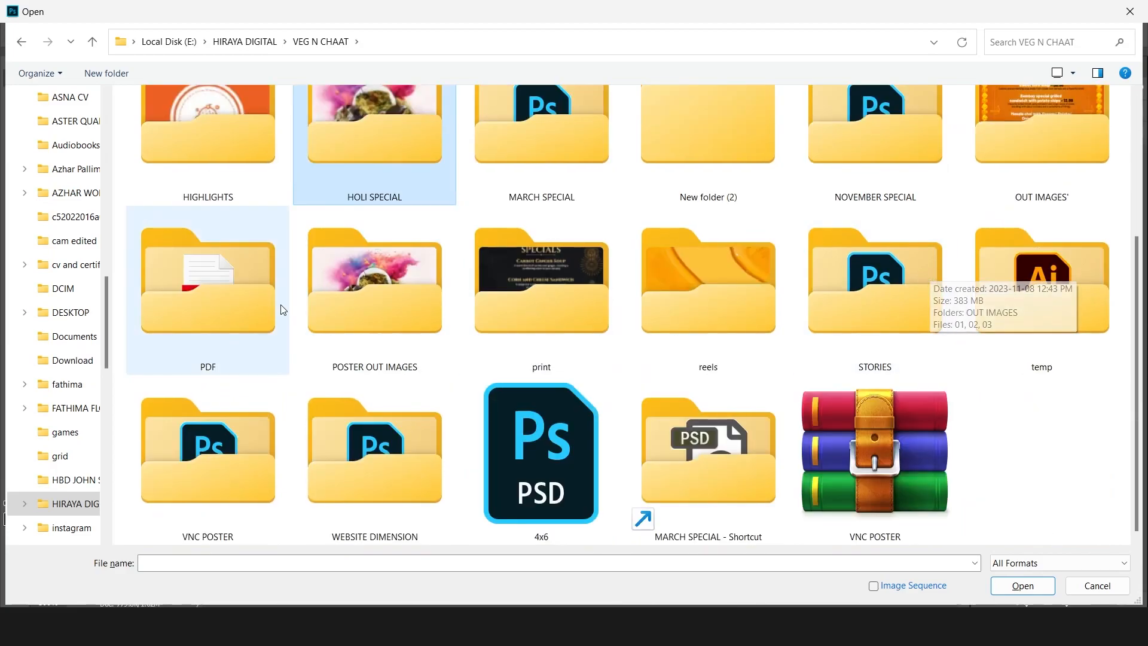
click(389, 299)
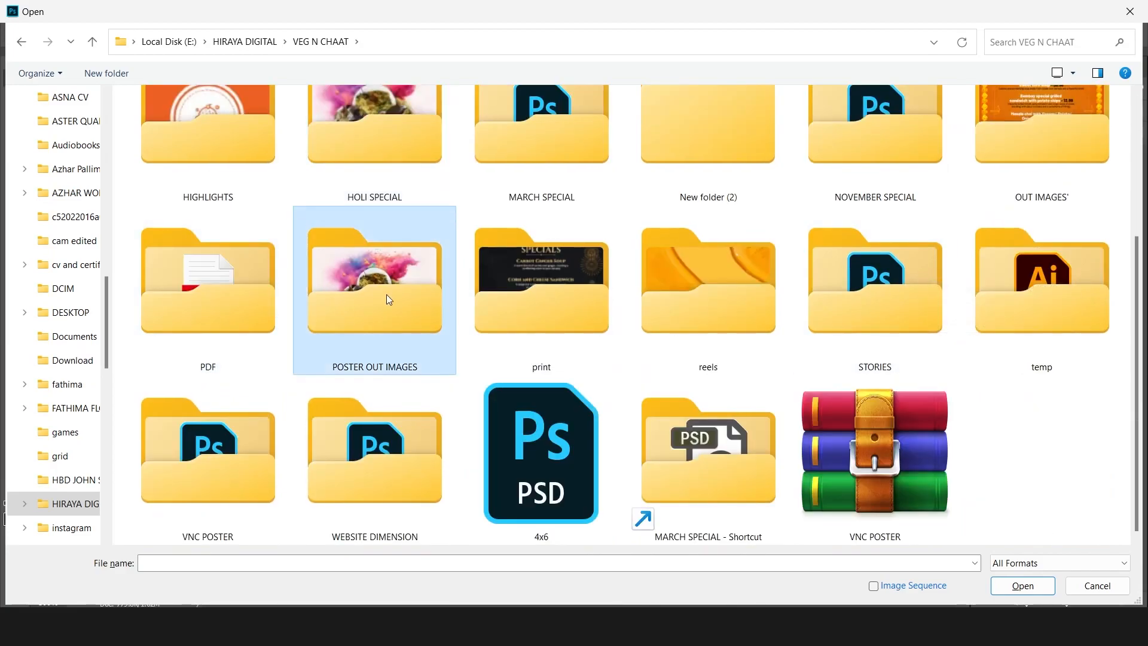
click(238, 447)
double_click(237, 444)
double_click(536, 325)
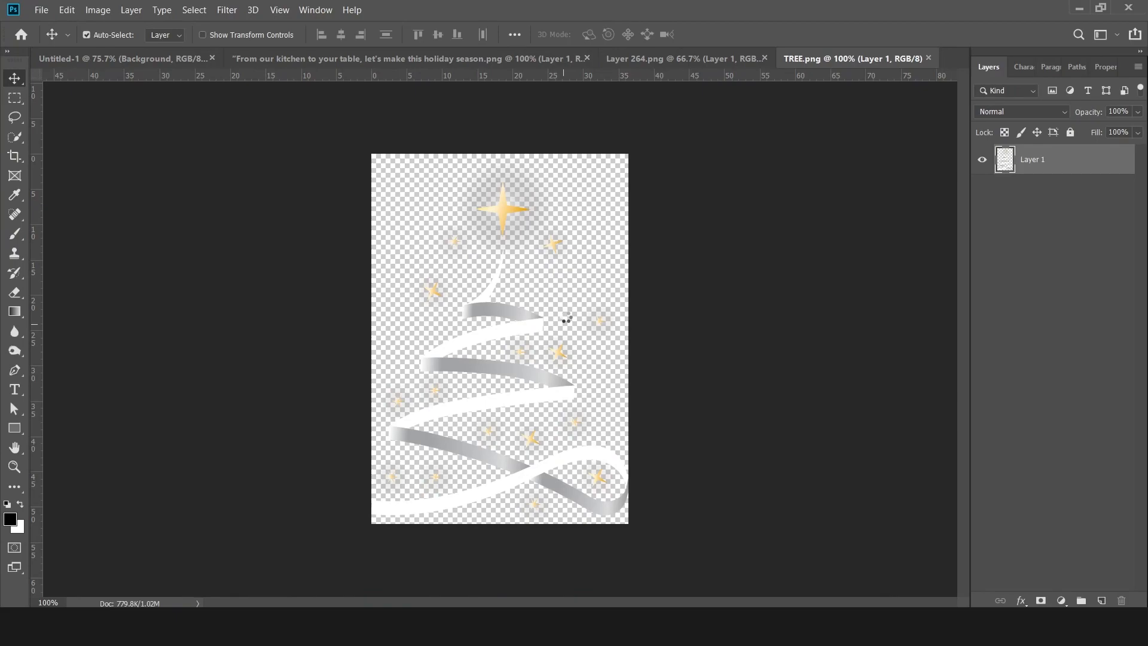
Step: Copy the orange and green cutlery logo from 09.psd into the Untitled-1 document
scroll(474, 150, up, 2)
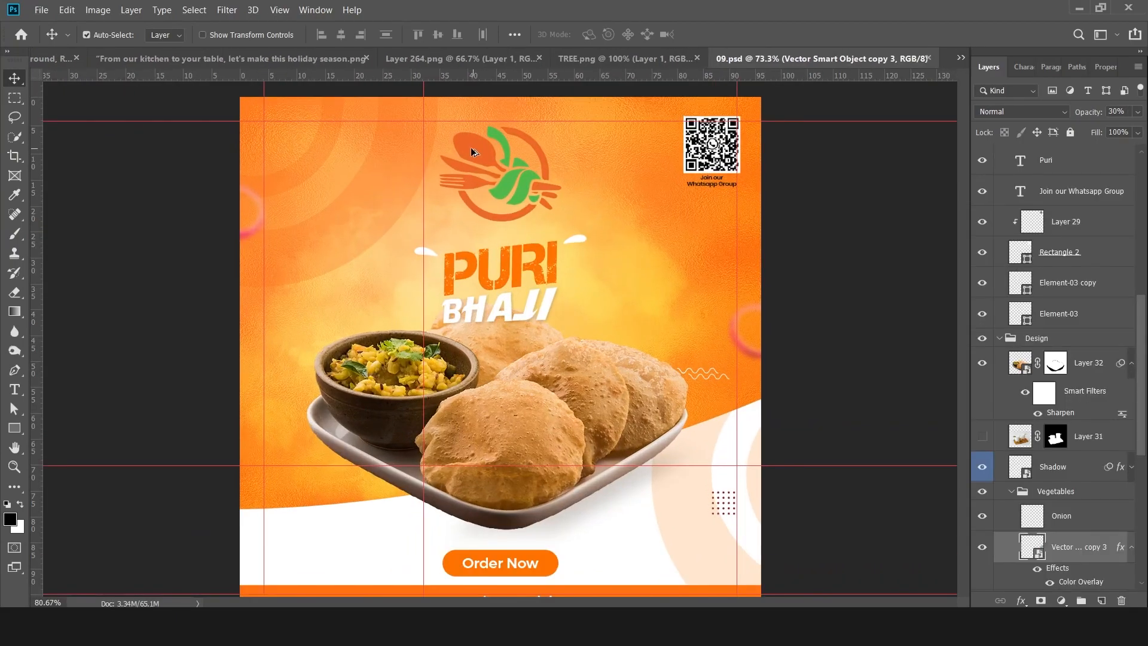
scroll(473, 151, up, 2)
ctrl+click(450, 149)
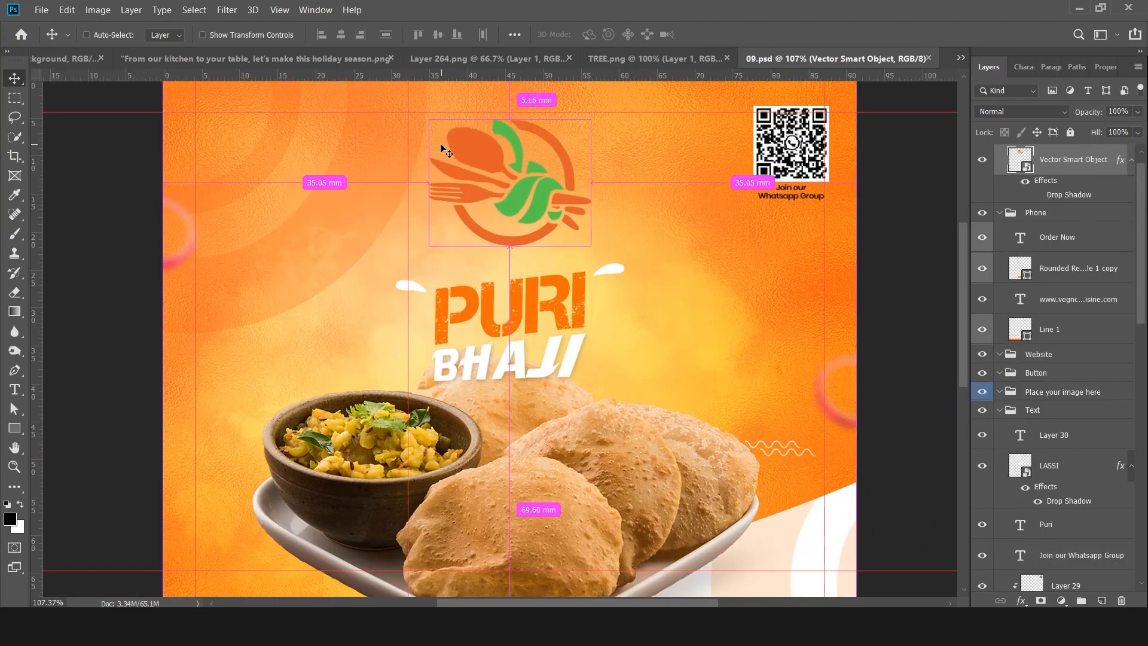
key(ctrl+Tab)
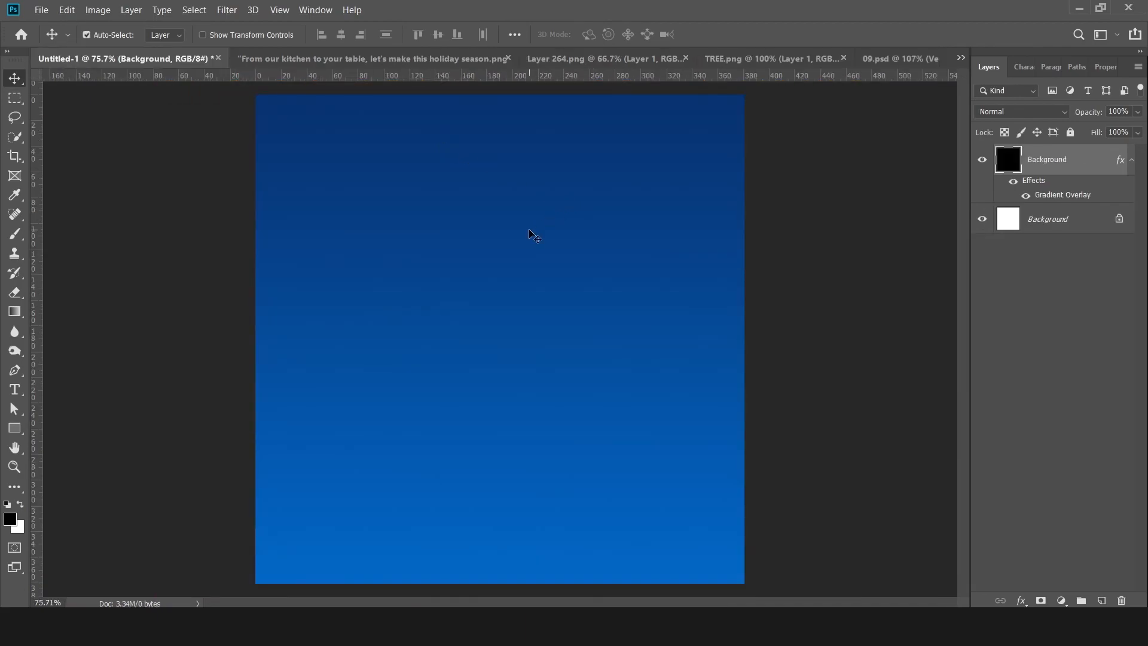
key(ctrl+v)
Step: Scale the pasted logo down and place it horizontally centred near the canvas's top edge
key(ctrl+t)
drag(557, 383, 535, 367)
drag(524, 324, 524, 126)
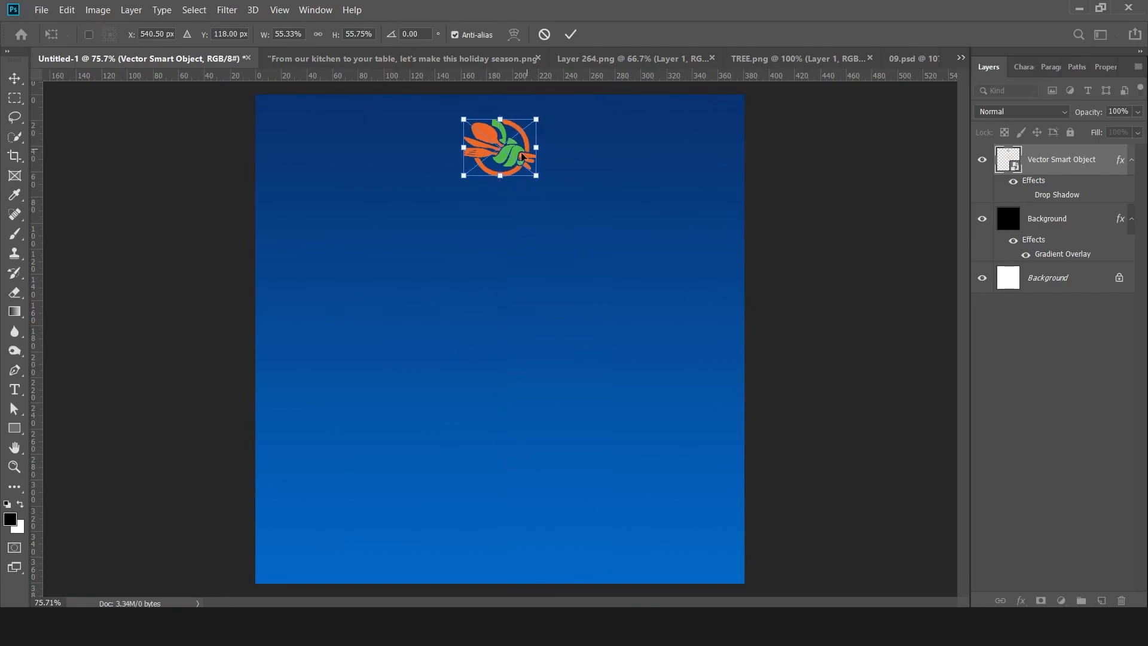
alt+drag(500, 182, 507, 169)
key(Return)
Step: Bring the ribbon Christmas tree from TREE.png into Untitled-1 and place it in the lower middle of the canvas
key(ctrl+Tab)
key(ctrl+Tab)
key(ctrl+Tab)
drag(508, 313, 526, 419)
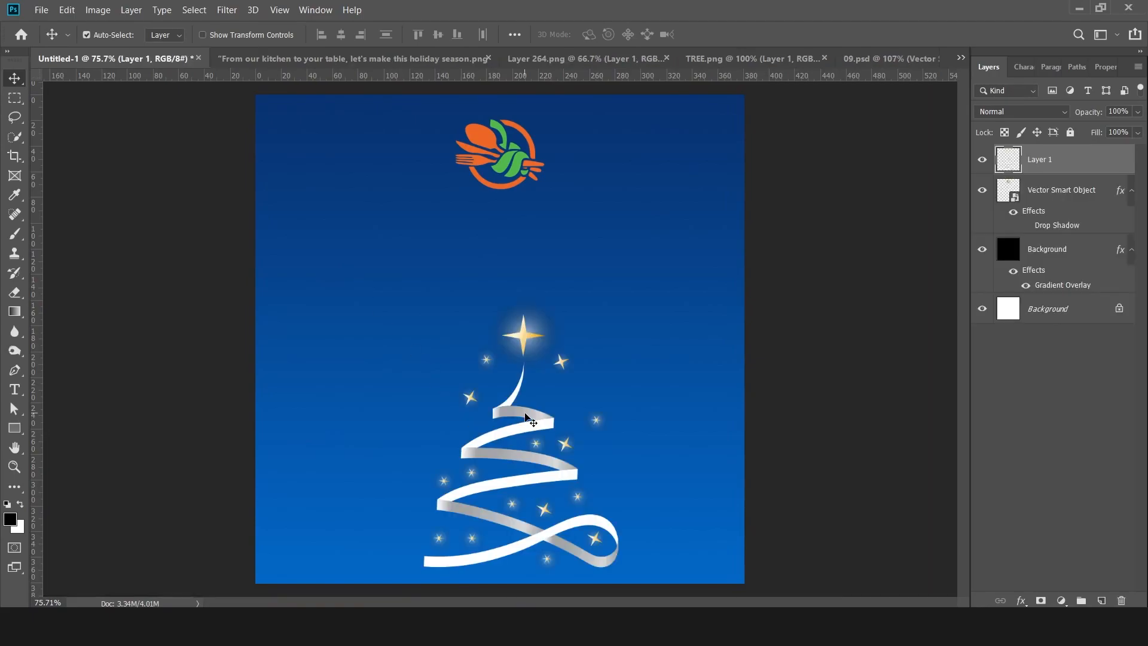
Step: Centre the ribbon tree vertically on the canvas, and scale it down to about 80% while keeping its top edge in place
key(ctrl+t)
drag(515, 480, 490, 398)
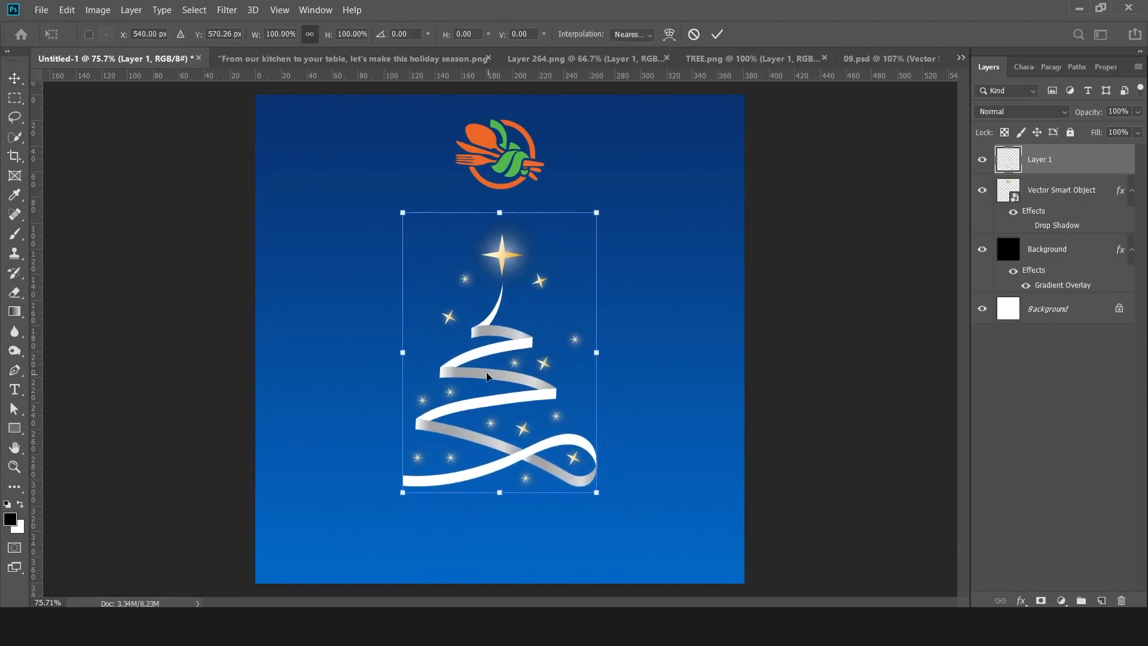
key(Return)
key(ctrl+a)
click(438, 34)
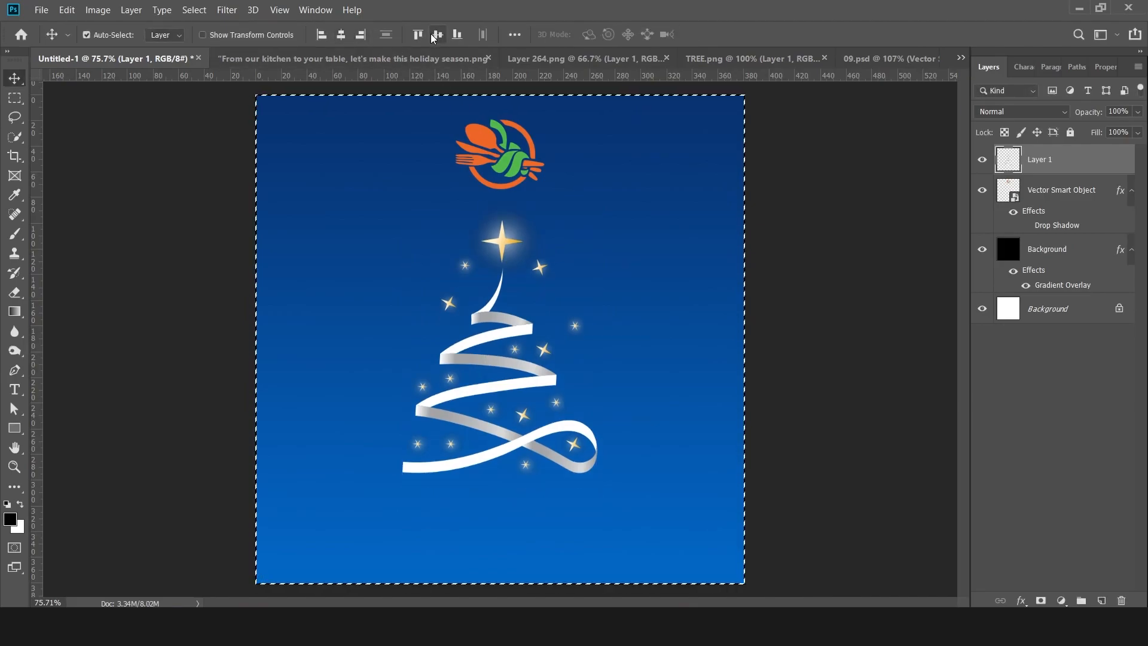
key(ctrl+d)
key(ctrl+t)
mouse_move(499, 479)
mouse_down()
mouse_move(511, 443)
mouse_move(511, 478)
mouse_up()
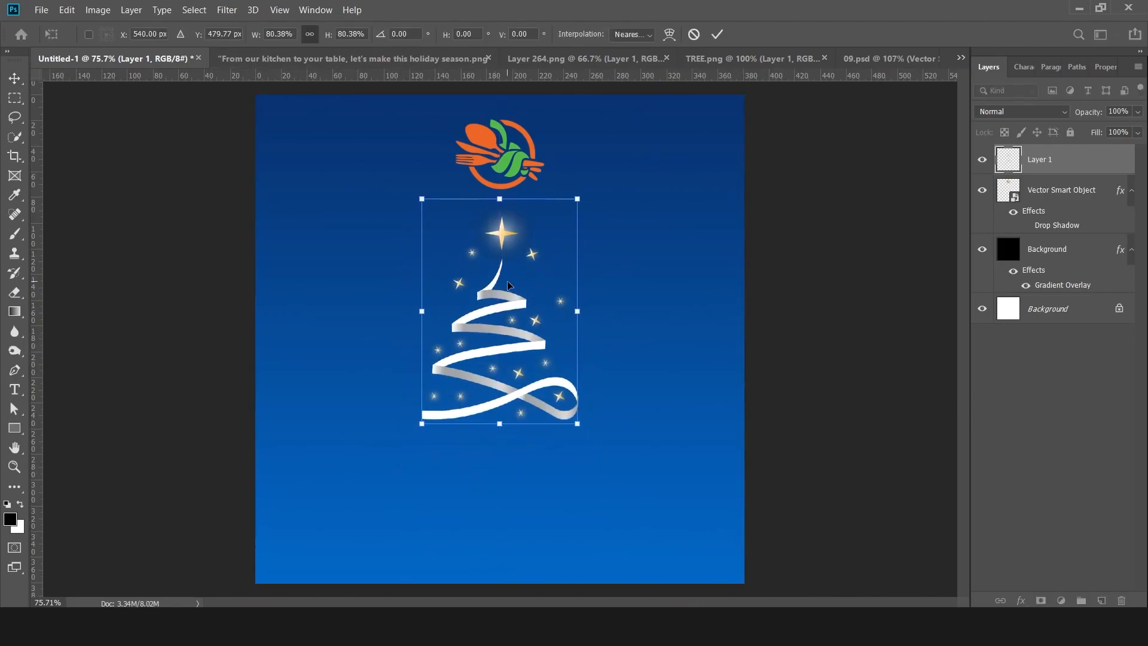
key(Return)
Step: Bring the Merry Christmas greeting artwork from its PNG into Untitled-1 and place it in the canvas's upper right, beside the logo
key(ctrl+Tab)
mouse_move(515, 341)
mouse_down()
mouse_move(515, 302)
mouse_move(495, 336)
mouse_up()
drag(507, 324, 614, 185)
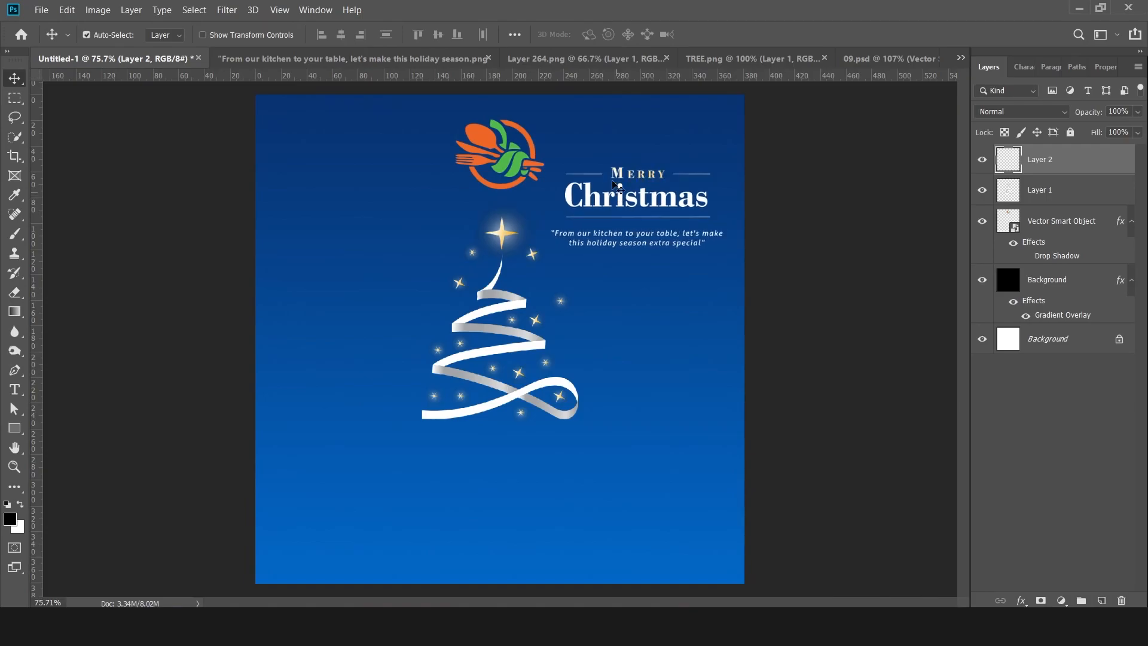
Step: Bring the three food rolls from Layer 264.png into Untitled-1 and scale them to about 57% at the canvas's bottom centre
click(628, 57)
drag(524, 407, 497, 474)
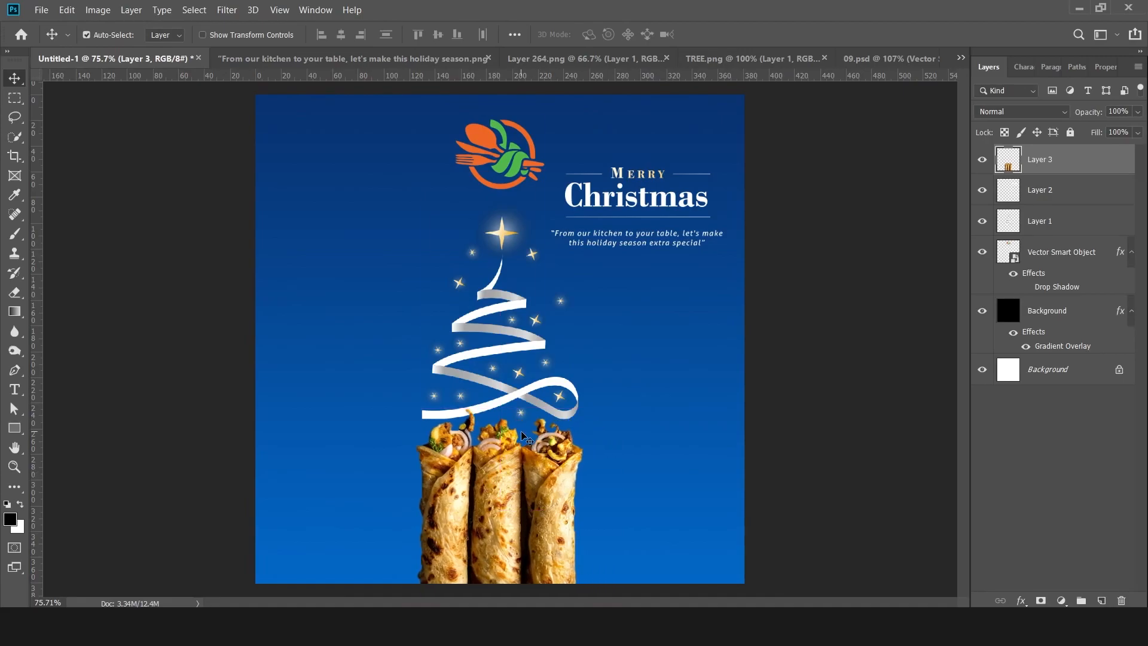
key(ctrl+t)
drag(418, 509, 488, 511)
drag(565, 506, 529, 523)
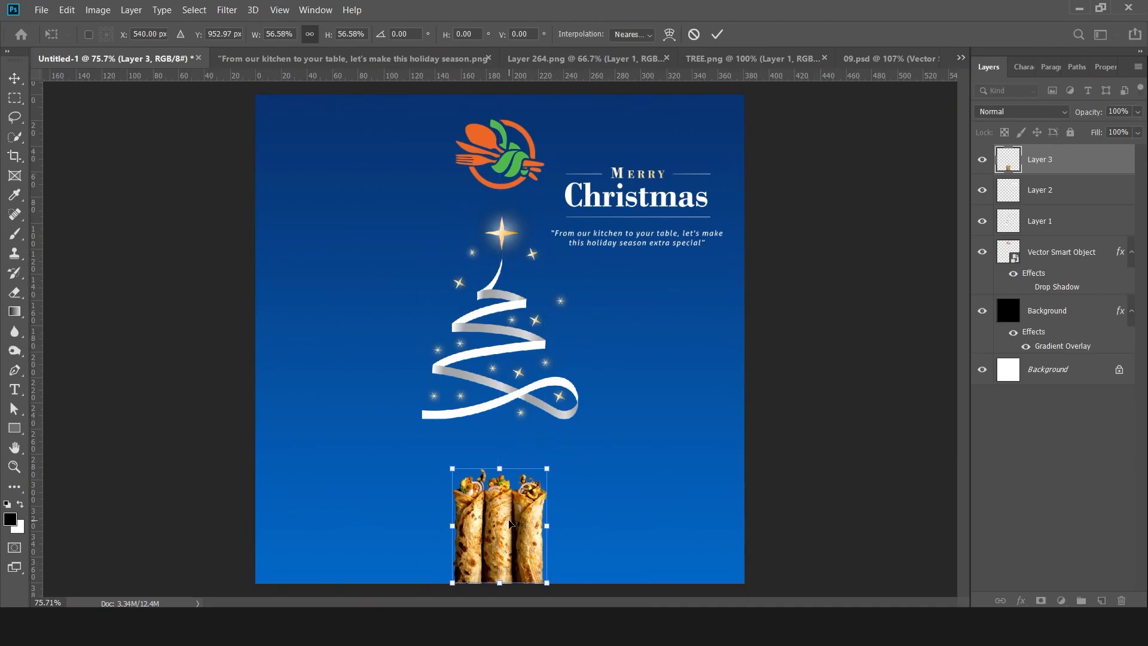
key(Return)
Step: Move the ribbon tree down to just above the rolls and enlarge both together slightly, keeping them on the canvas's bottom edge
drag(512, 396, 512, 442)
scroll(512, 442, down, 5)
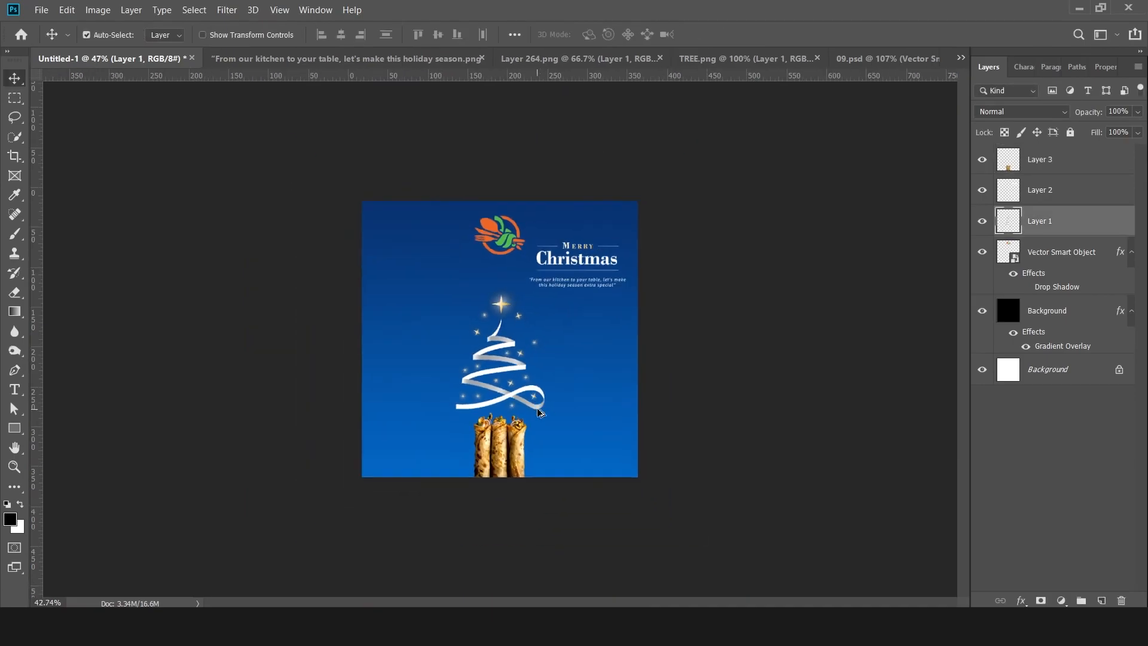
shift+click(512, 444)
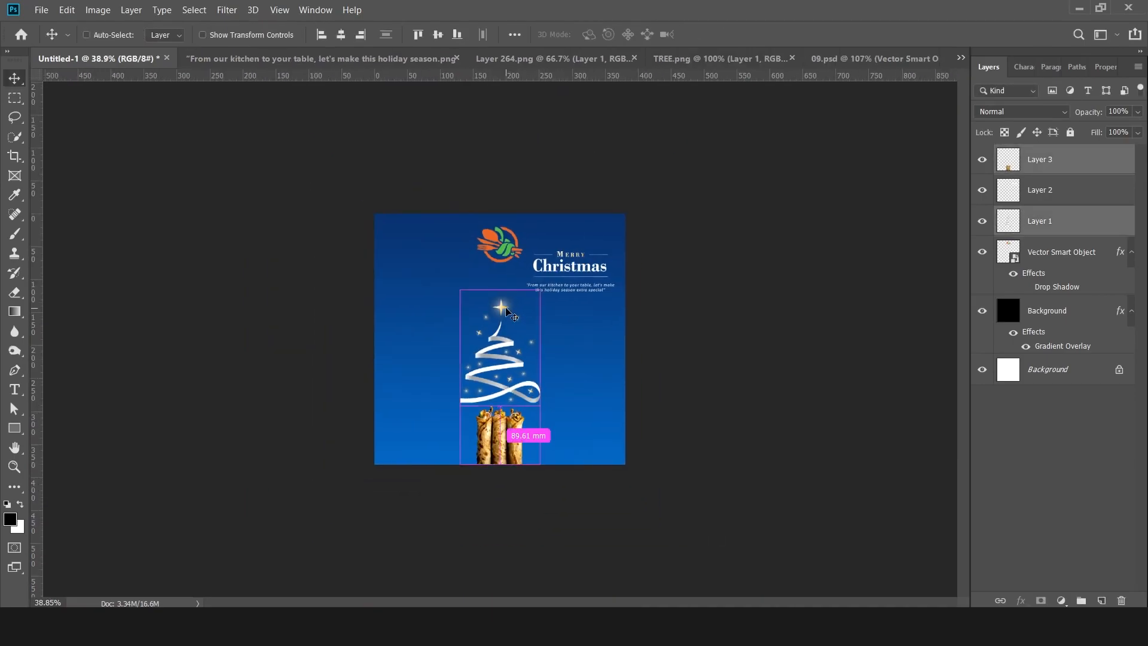
key(ctrl+t)
drag(500, 293, 499, 272)
key(Return)
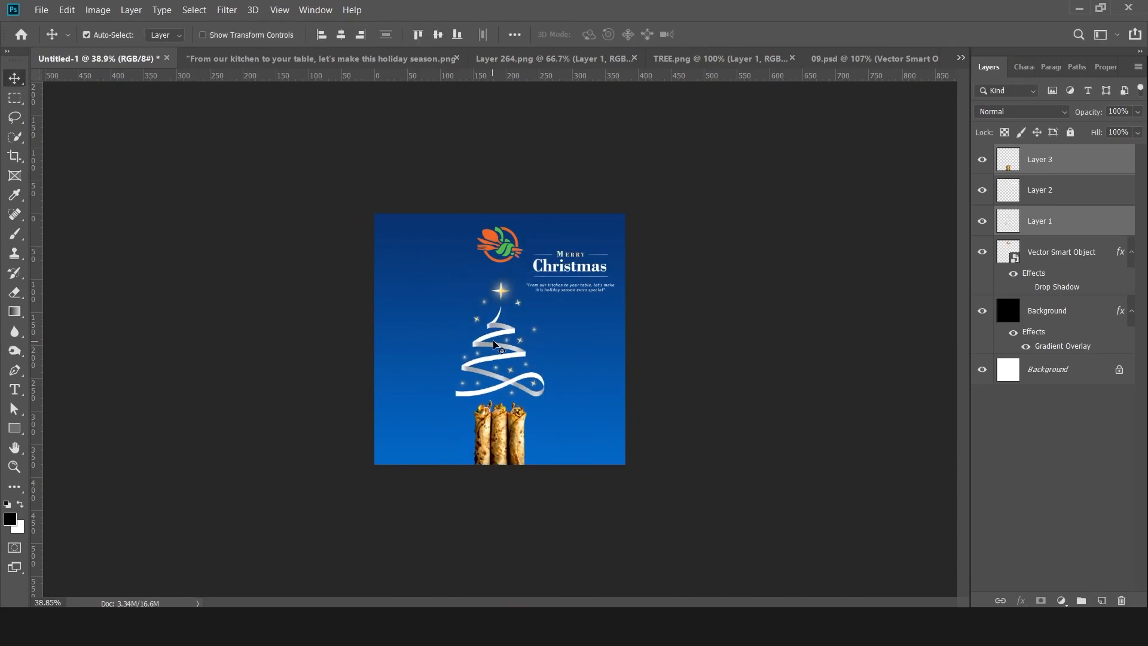
Step: Examine the ribbon tree and rolls up close and in the full composition
scroll(495, 342, up, 4)
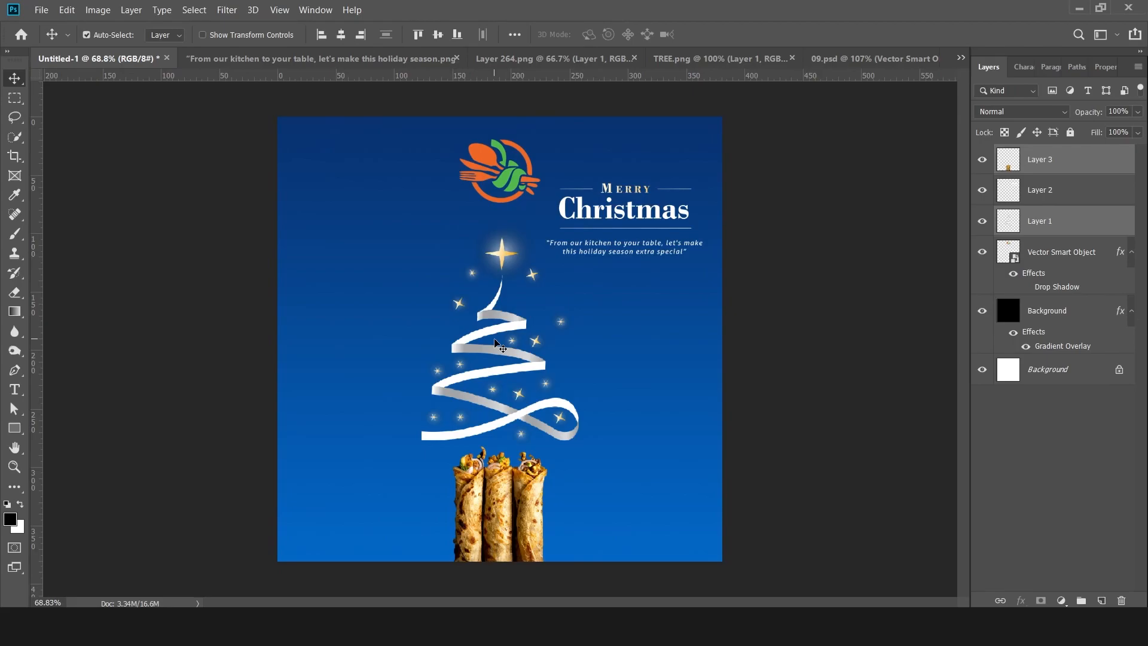
scroll(529, 347, up, 3)
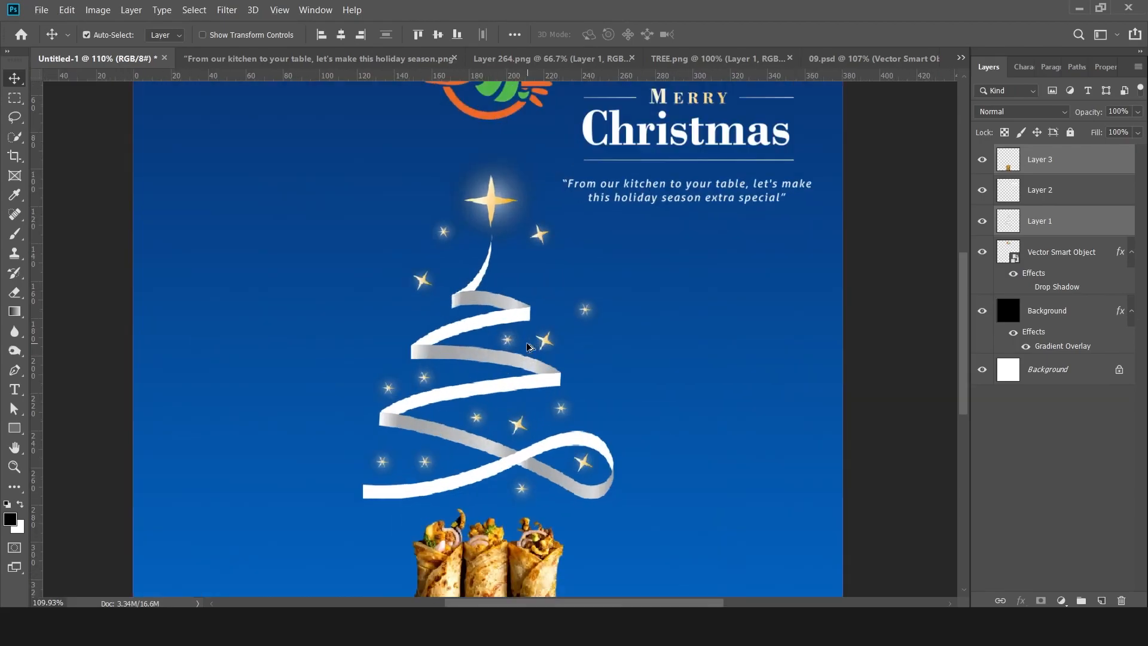
scroll(528, 347, down, 3)
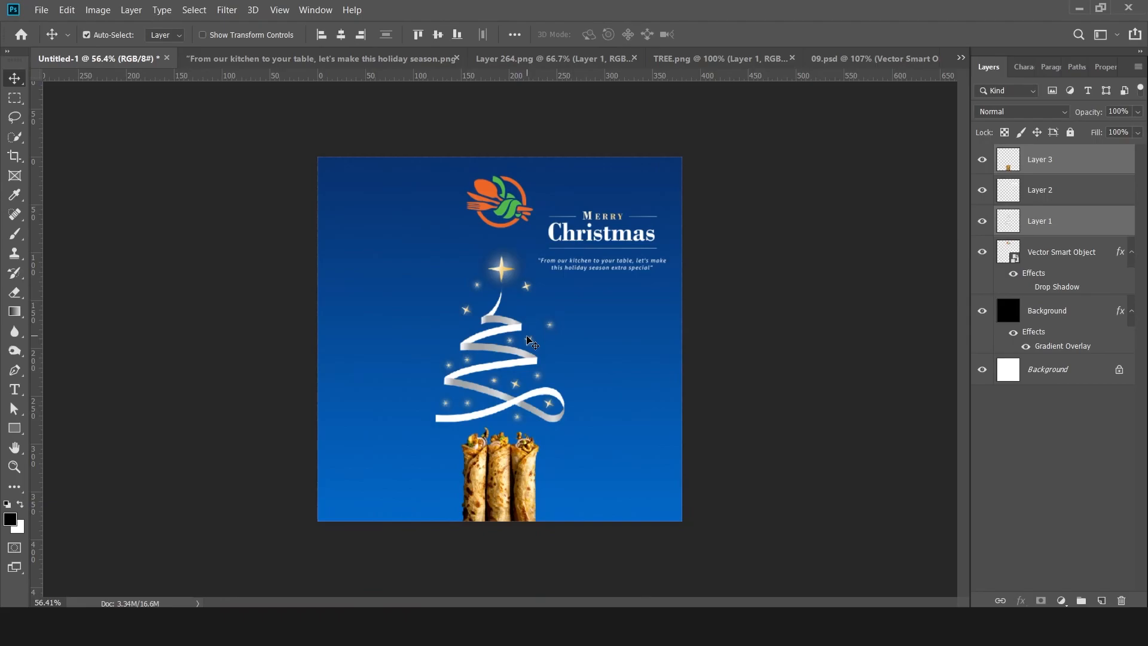
scroll(574, 366, up, 1)
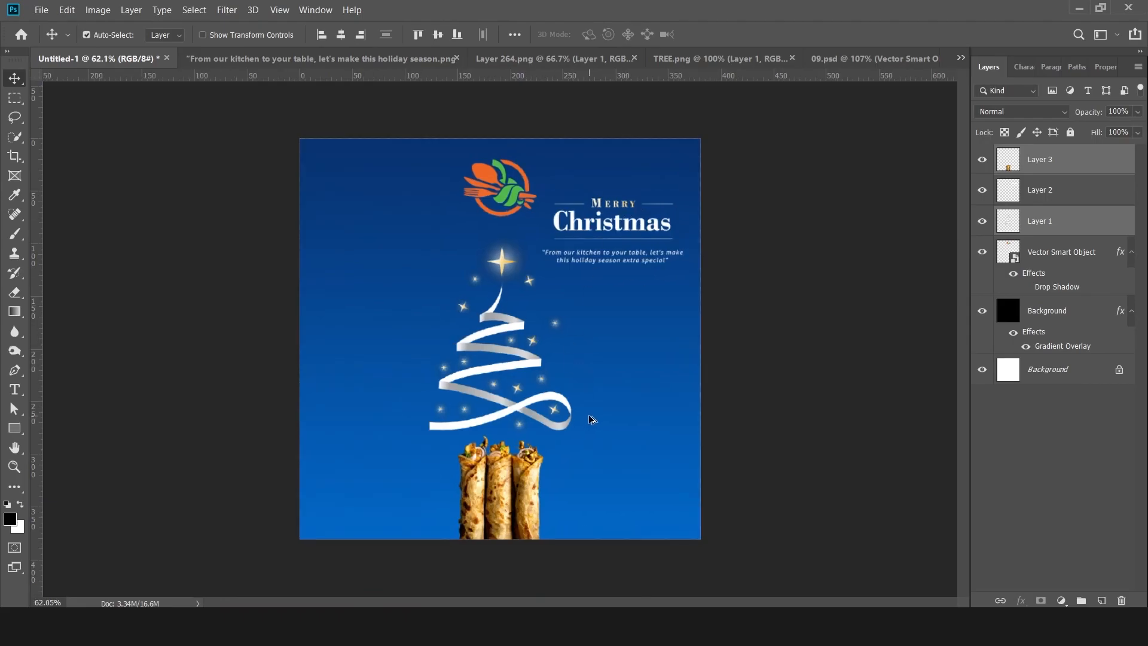
scroll(436, 442, up, 11)
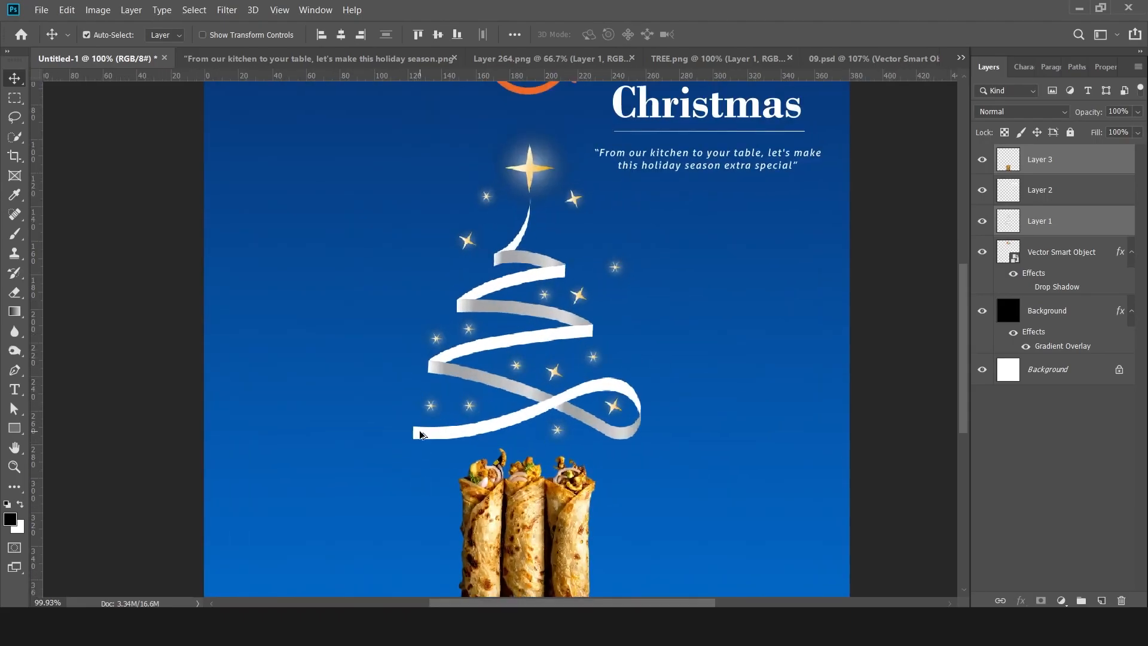
drag(546, 496, 563, 458)
scroll(563, 458, down, 6)
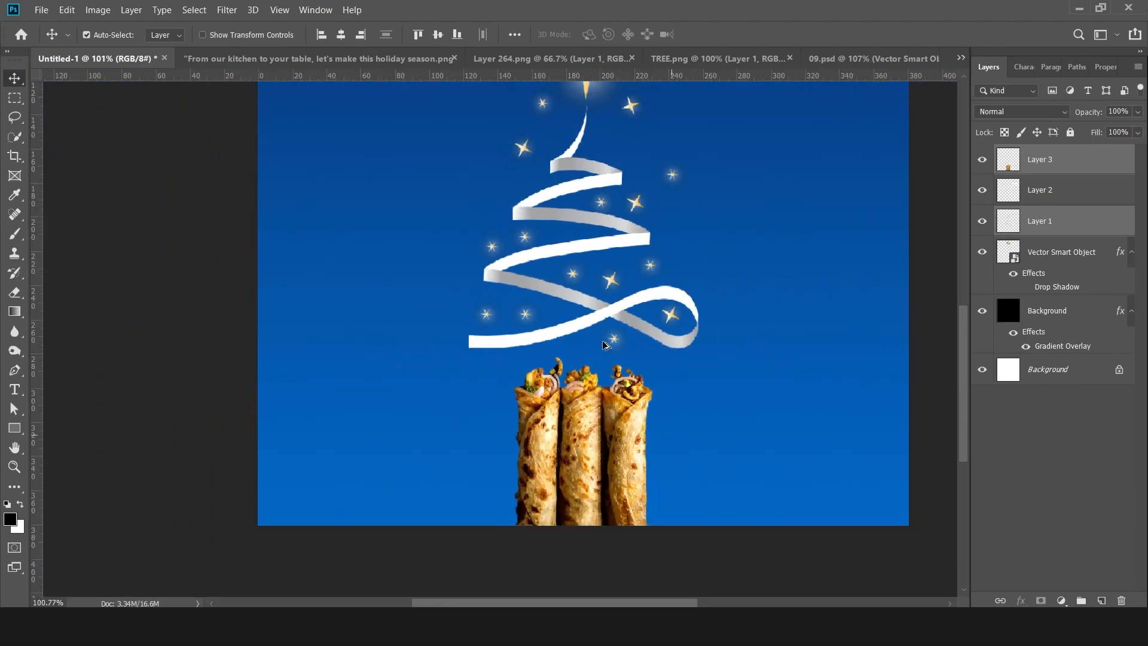
scroll(768, 213, down, 4)
scroll(586, 388, up, 2)
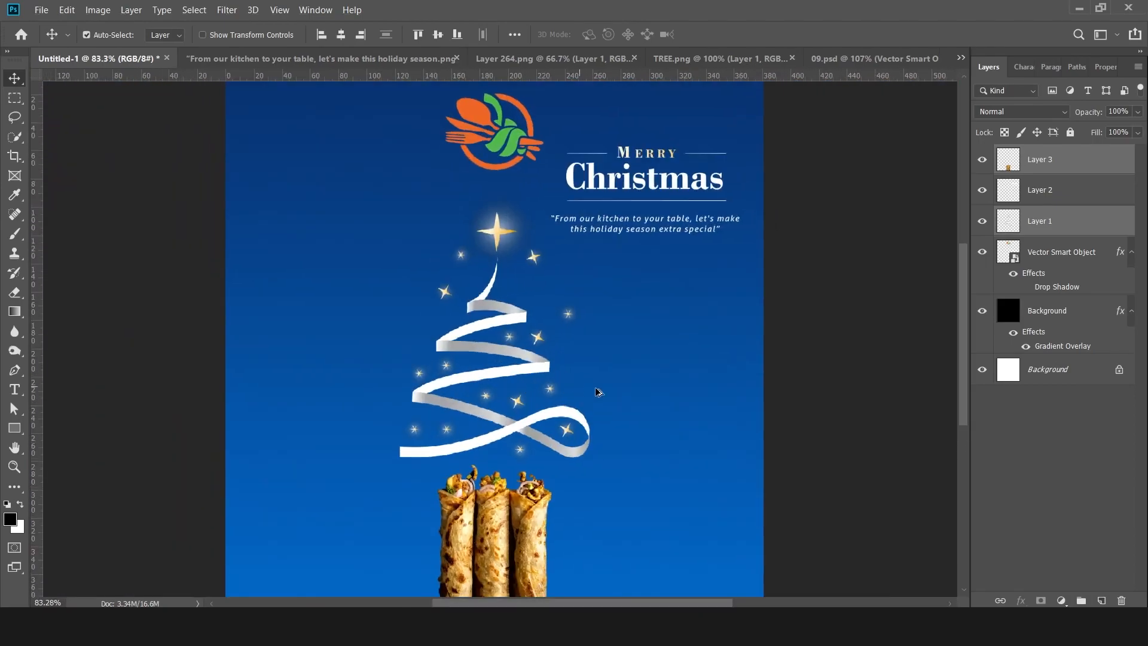
Step: Change the dark end stop of the Background layer's gradient overlay to a brighter, saturated deep blue
click(664, 382)
scroll(531, 361, down, 6)
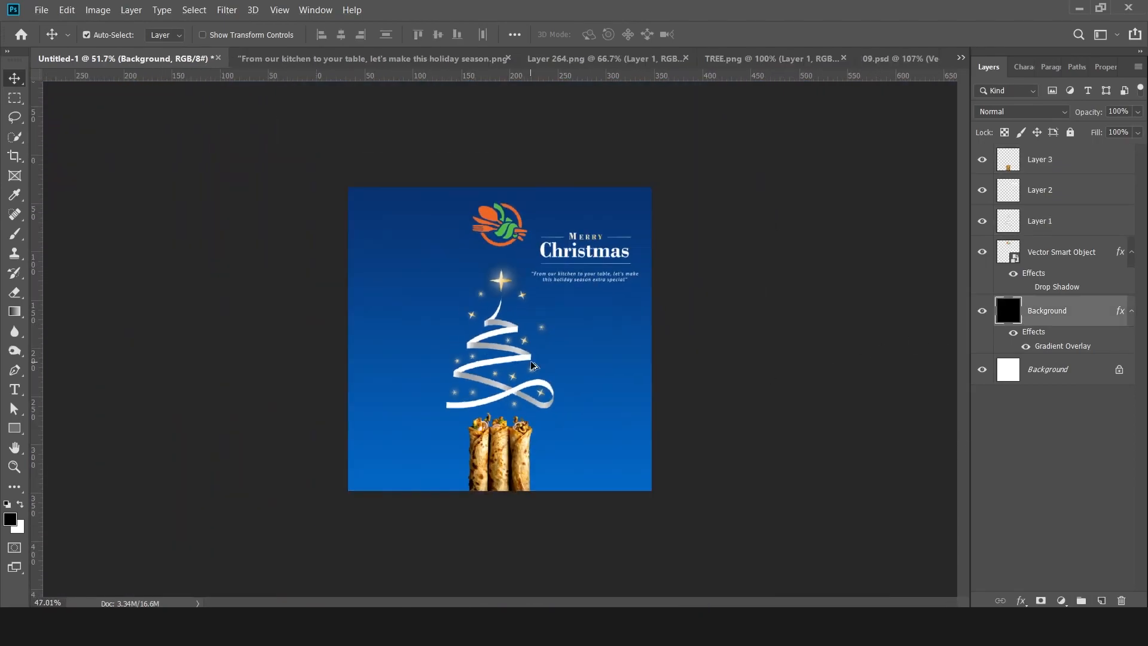
double_click(1046, 347)
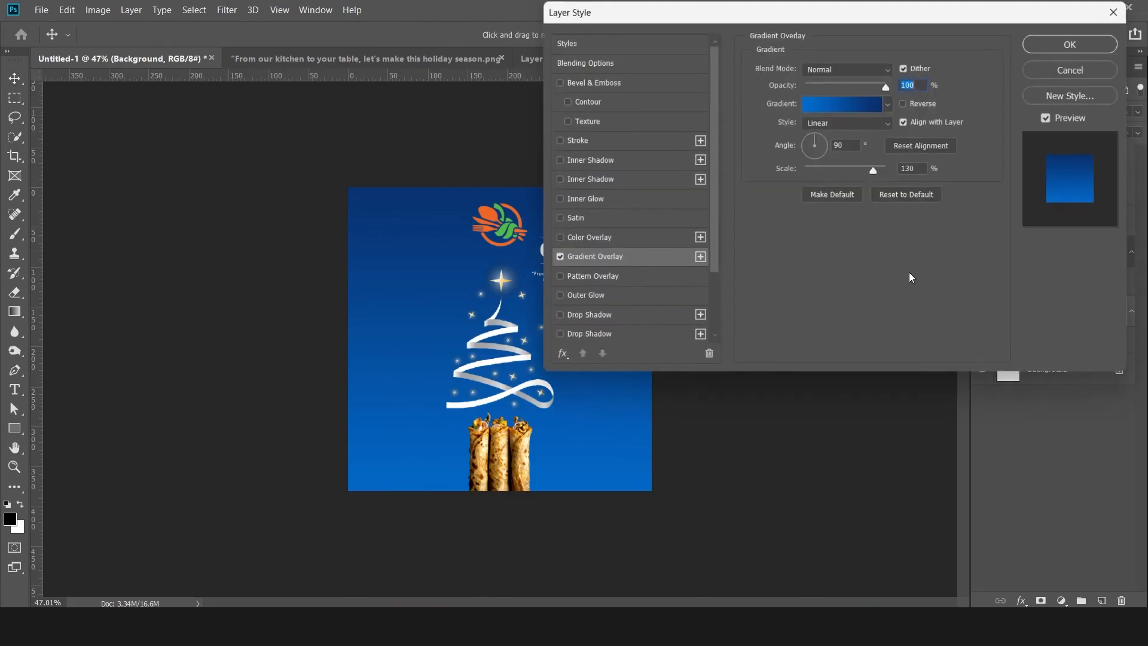
click(856, 103)
click(1054, 369)
double_click(1054, 369)
click(909, 396)
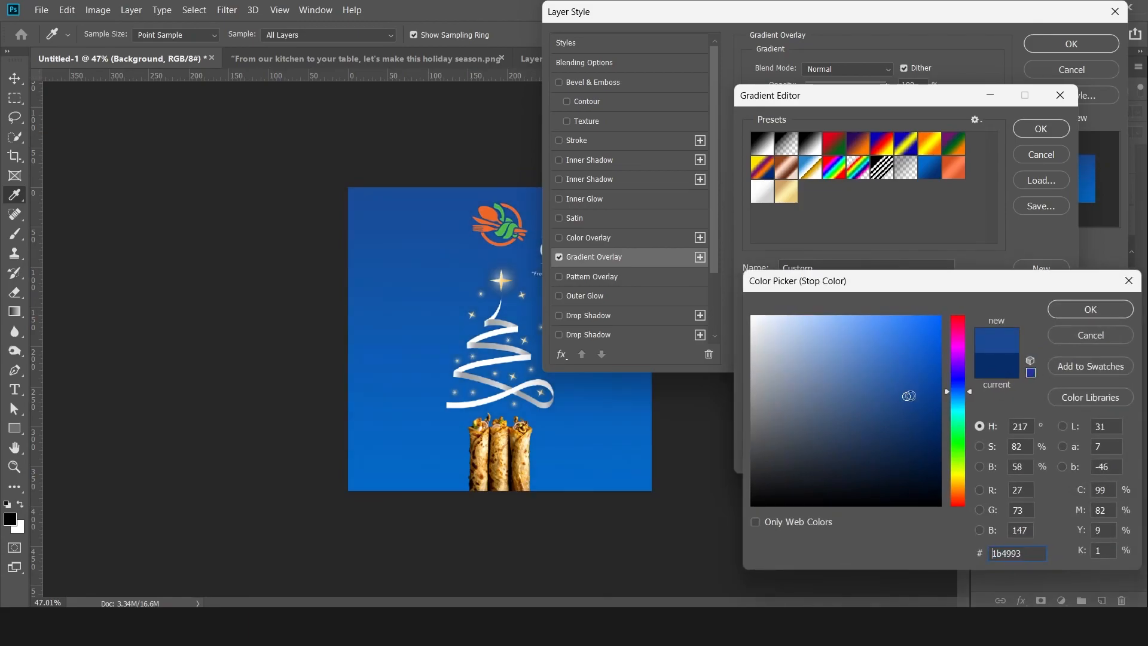
click(926, 395)
mouse_move(928, 381)
mouse_down()
mouse_move(927, 390)
mouse_move(897, 352)
mouse_move(909, 401)
mouse_move(937, 401)
mouse_up()
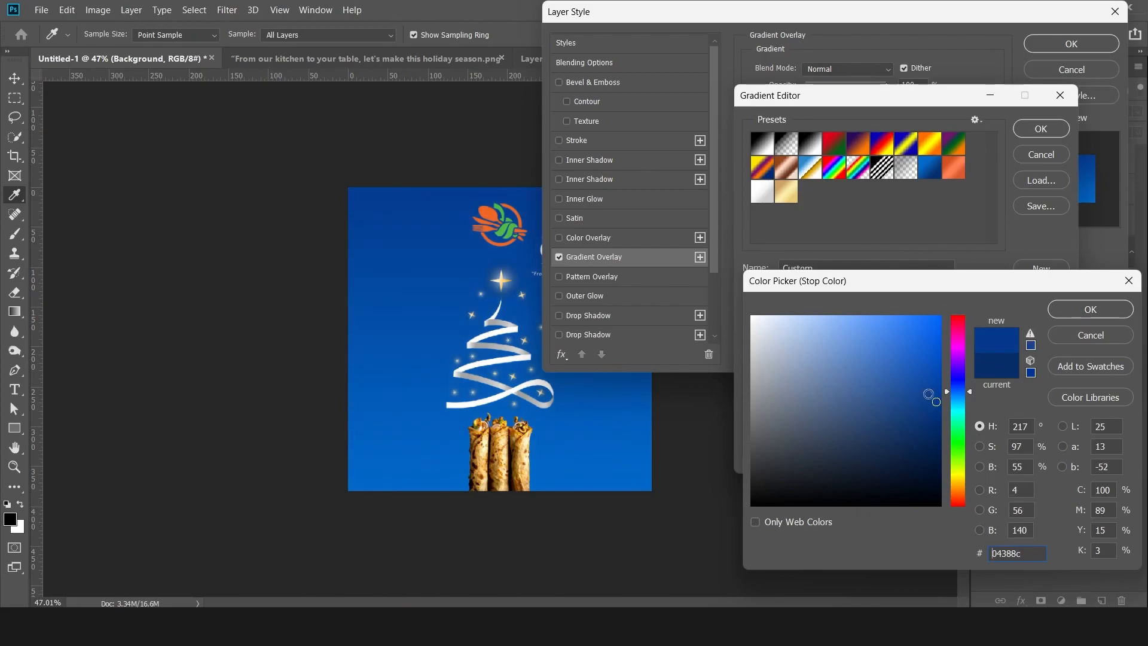
click(927, 392)
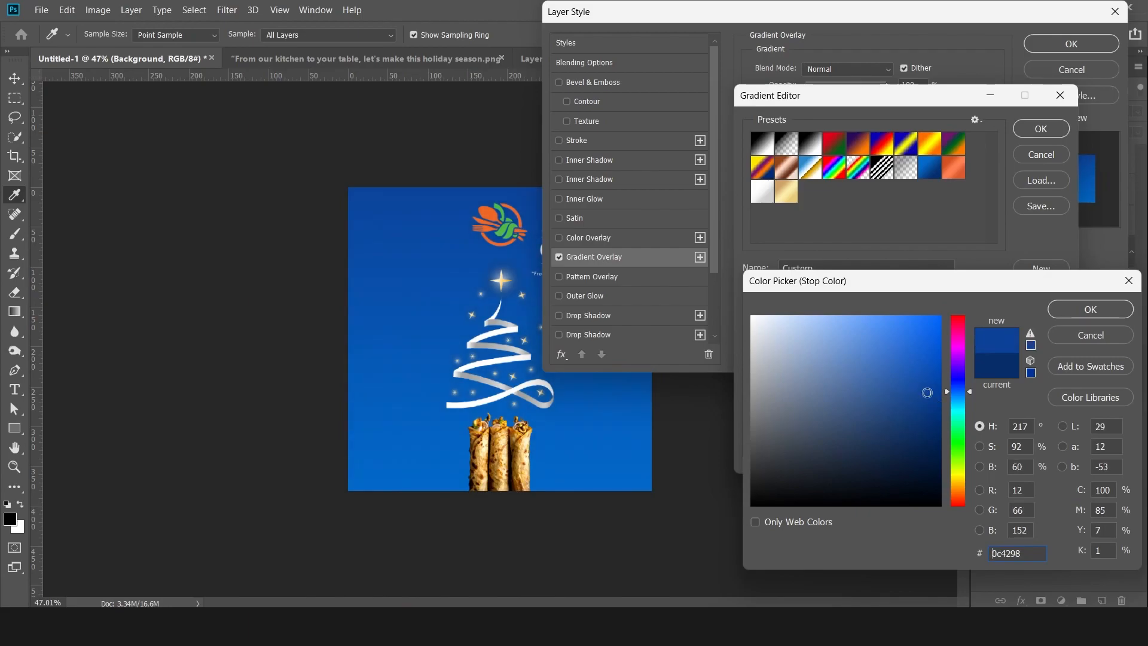
click(931, 397)
key(Return)
key(Return)
Step: Increase the gradient overlay's scale to about 146% and set its angle to 49°
drag(848, 174, 887, 170)
click(822, 141)
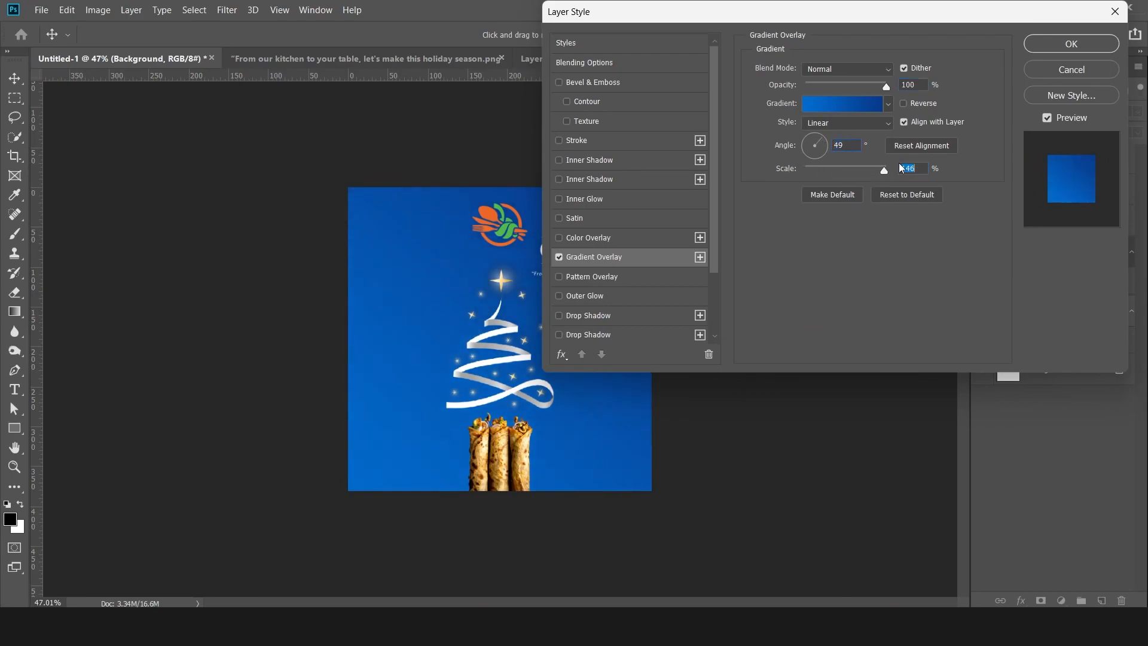
Step: Add a third colour stop near the middle of the overlay's gradient and open its colour for editing
click(858, 104)
click(902, 370)
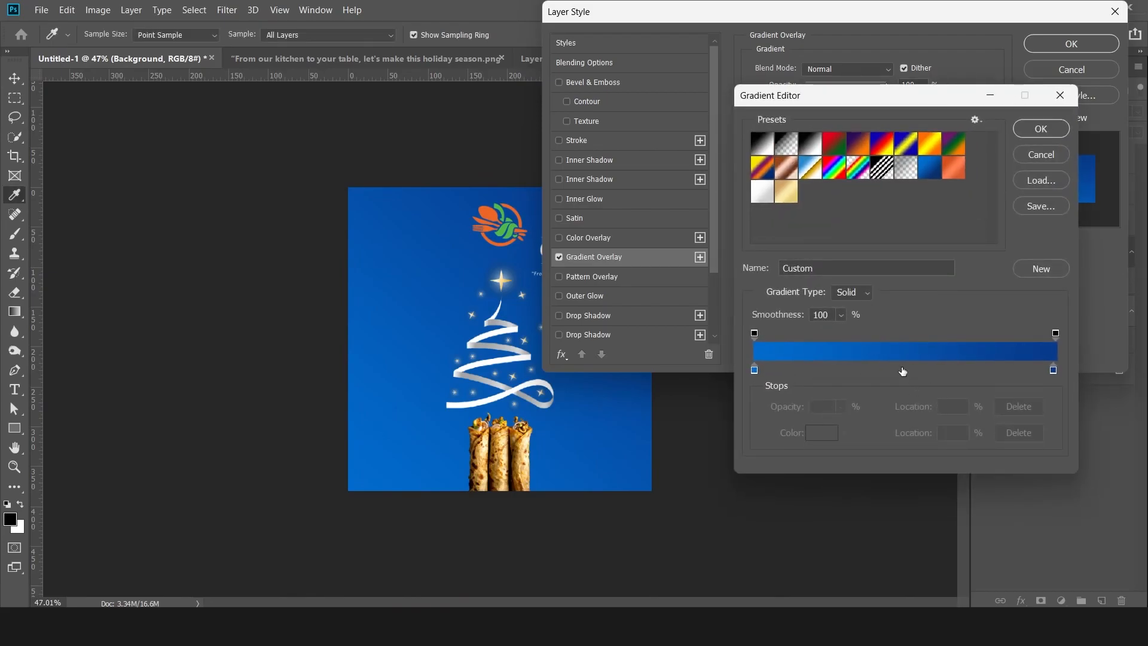
double_click(901, 370)
Step: Try a blue sampled from the canvas, more violet blues and an orange hue for the middle gradient stop
click(399, 443)
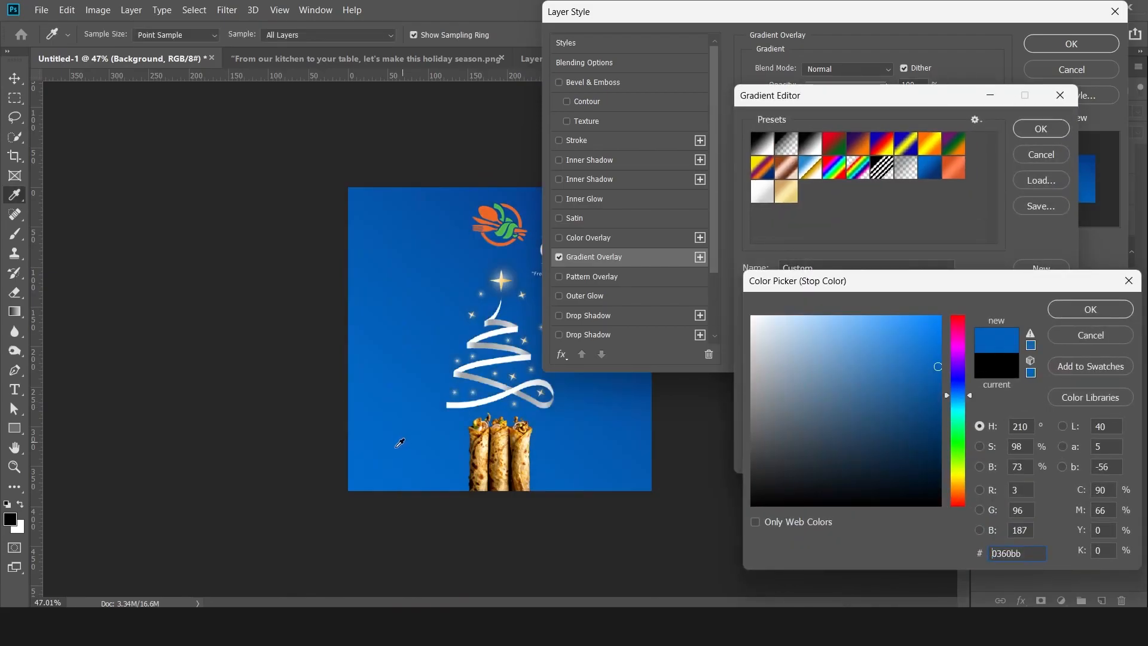
drag(919, 335, 895, 363)
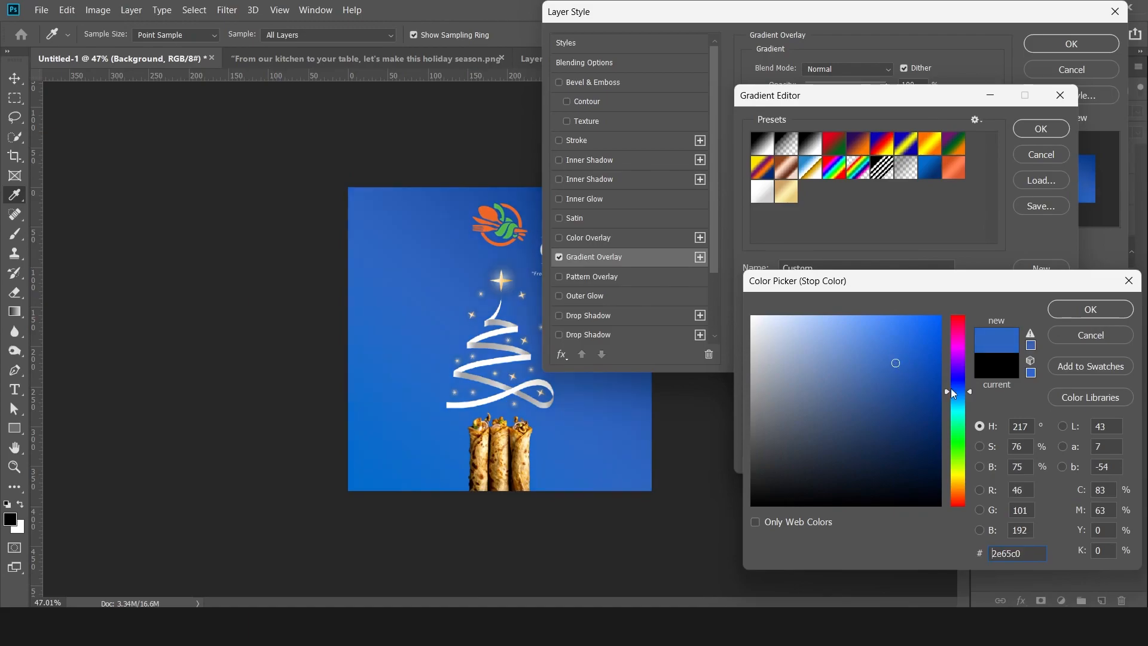
drag(963, 393, 963, 387)
click(890, 351)
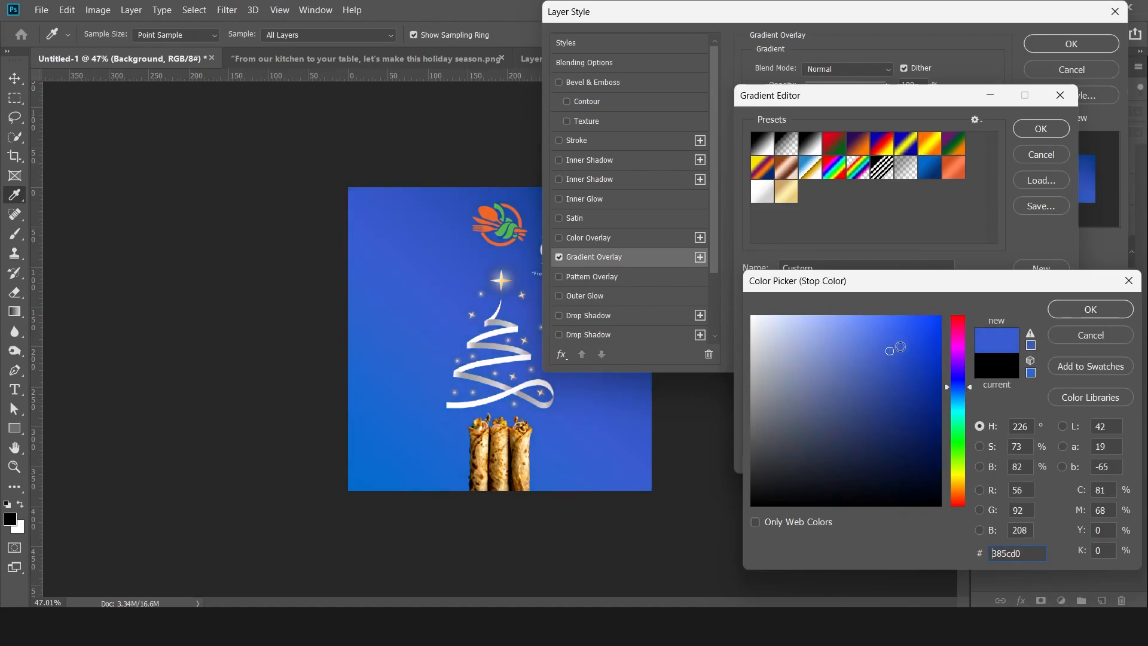
click(957, 400)
click(958, 495)
click(853, 374)
click(958, 491)
Step: Set the middle gradient stop's colour to light blue #3393d7 and accept the edited gradient
click(896, 346)
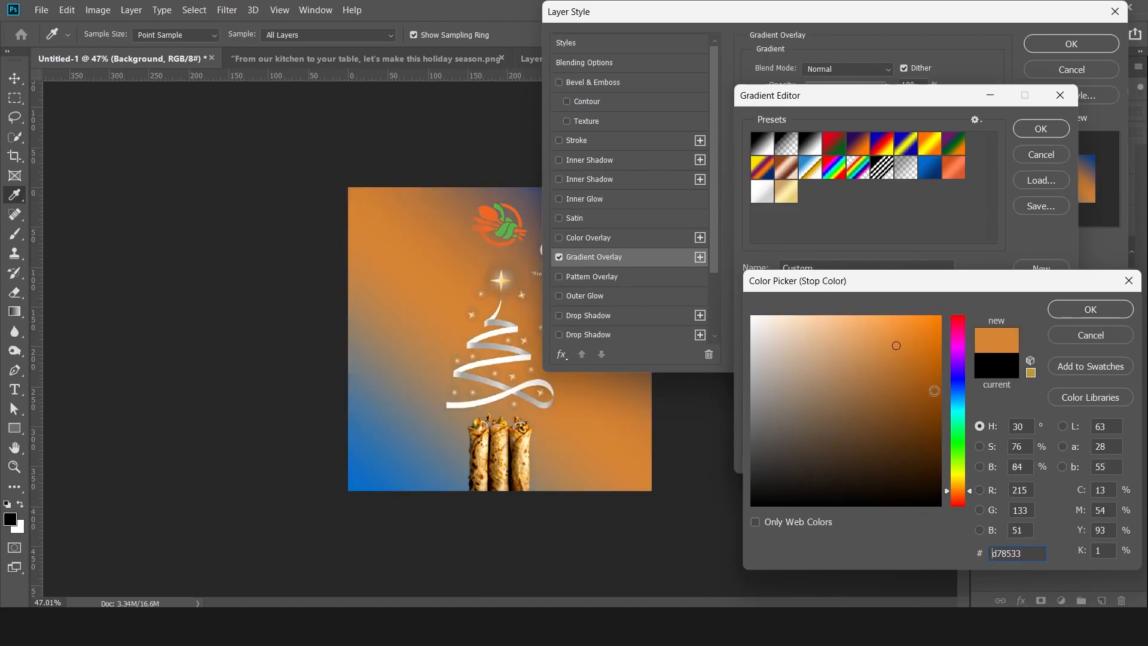
click(956, 407)
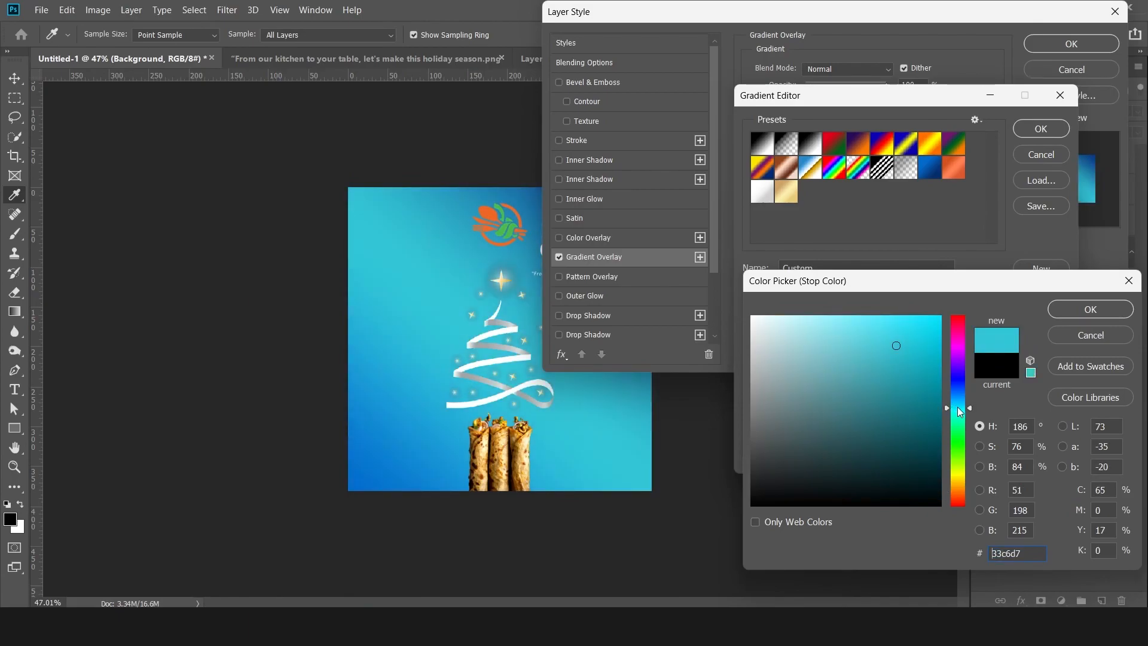
drag(958, 392, 973, 401)
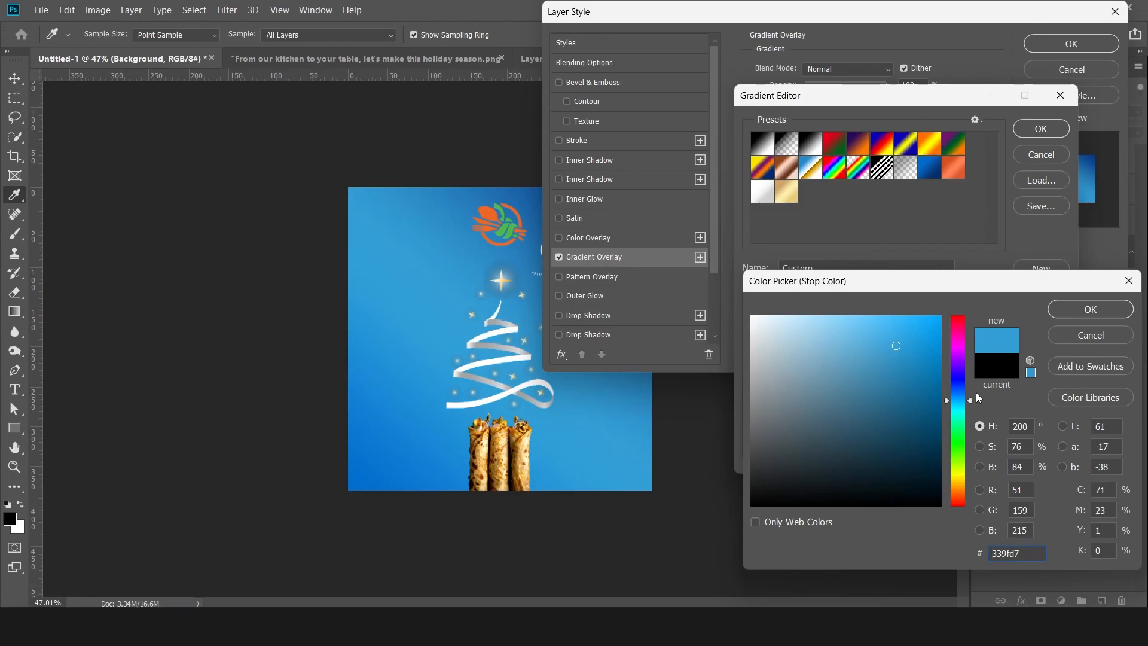
click(970, 397)
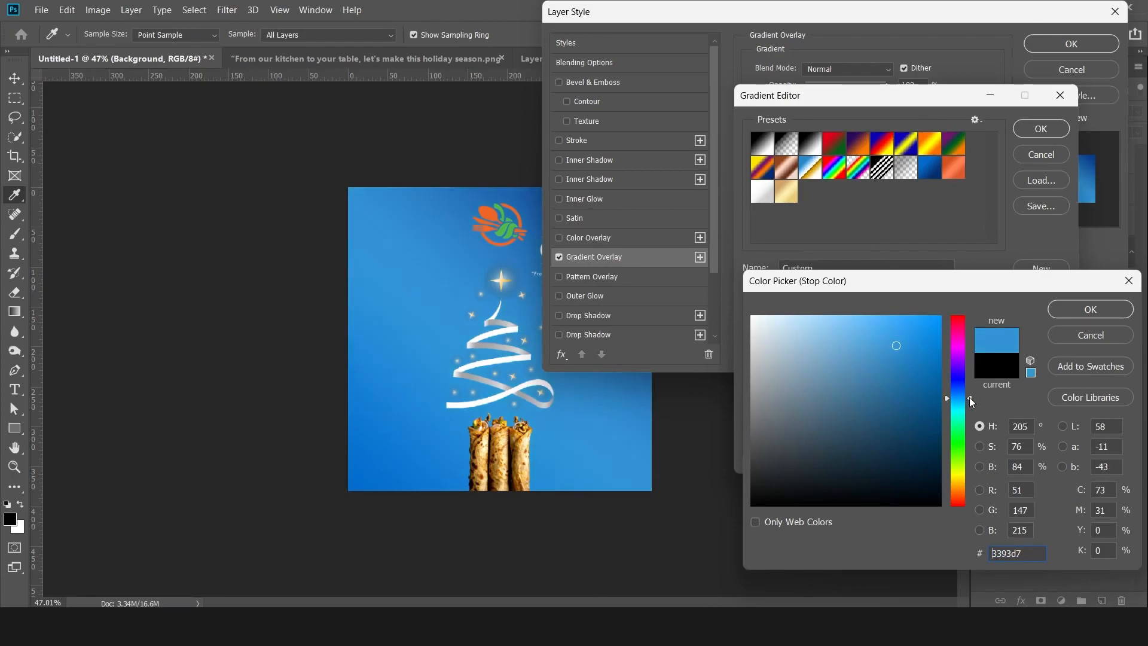
key(Return)
click(1052, 130)
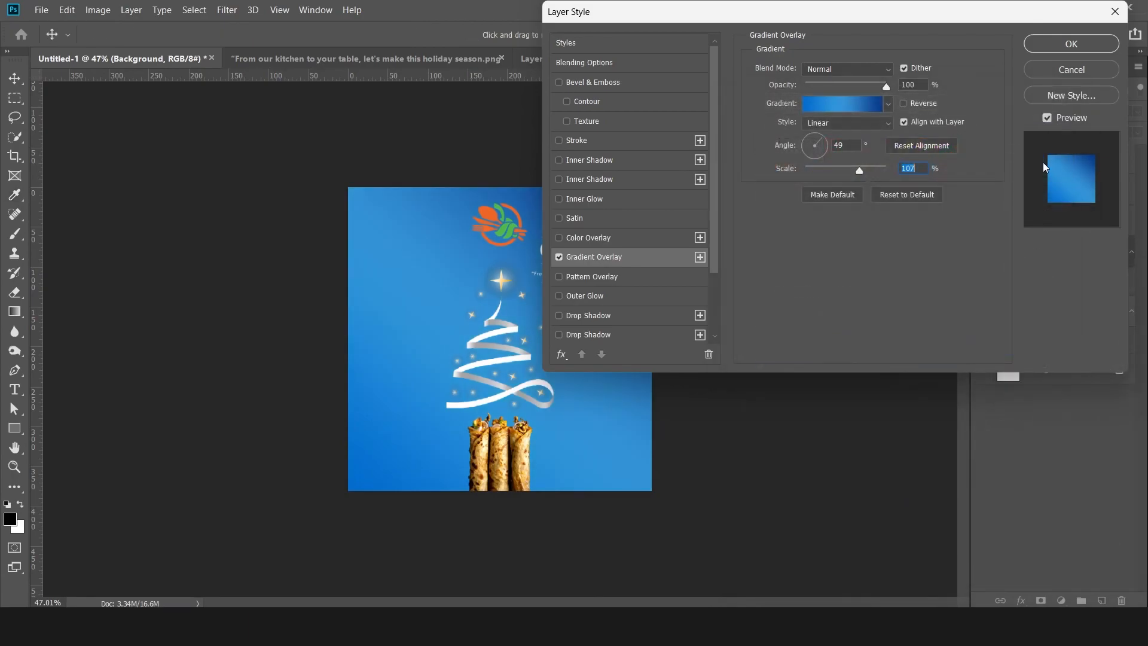
Step: Set the gradient overlay's scale to 59% and apply the layer style to the Background layer
drag(900, 20, 1051, 76)
drag(1011, 226, 981, 224)
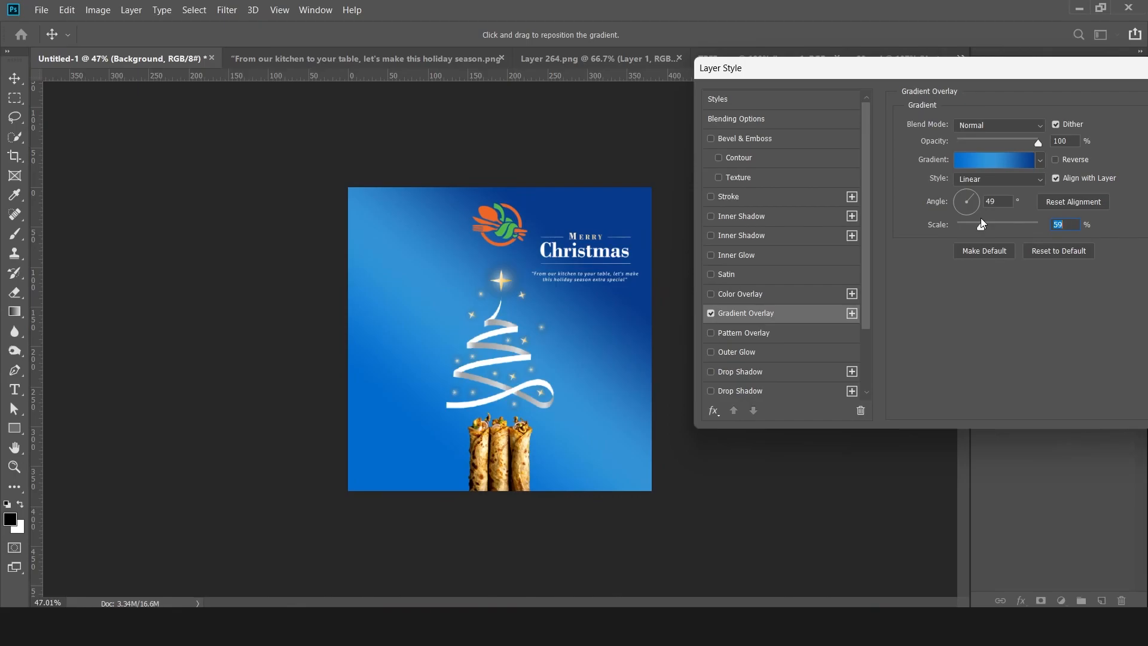
key(Return)
Step: Set the ribbon tree layer's blend mode to Screen
scroll(513, 283, up, 5)
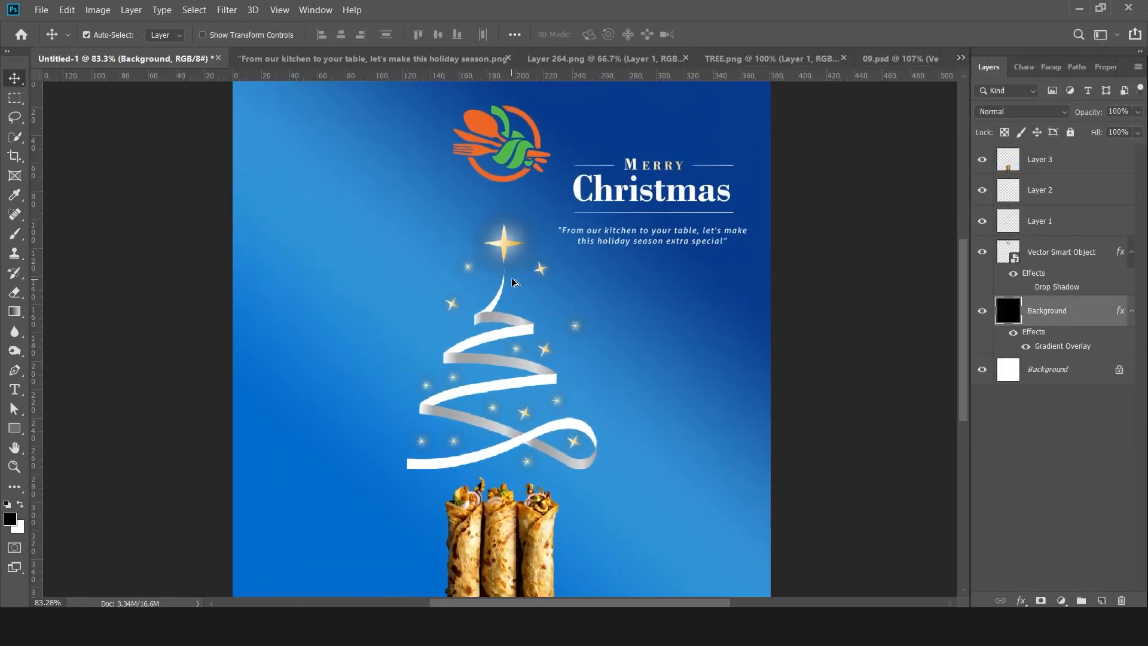
scroll(513, 283, up, 2)
click(632, 216)
click(1025, 118)
key(Down)
key(Down)
key(Down)
key(Return)
key(Down)
key(Down)
key(Down)
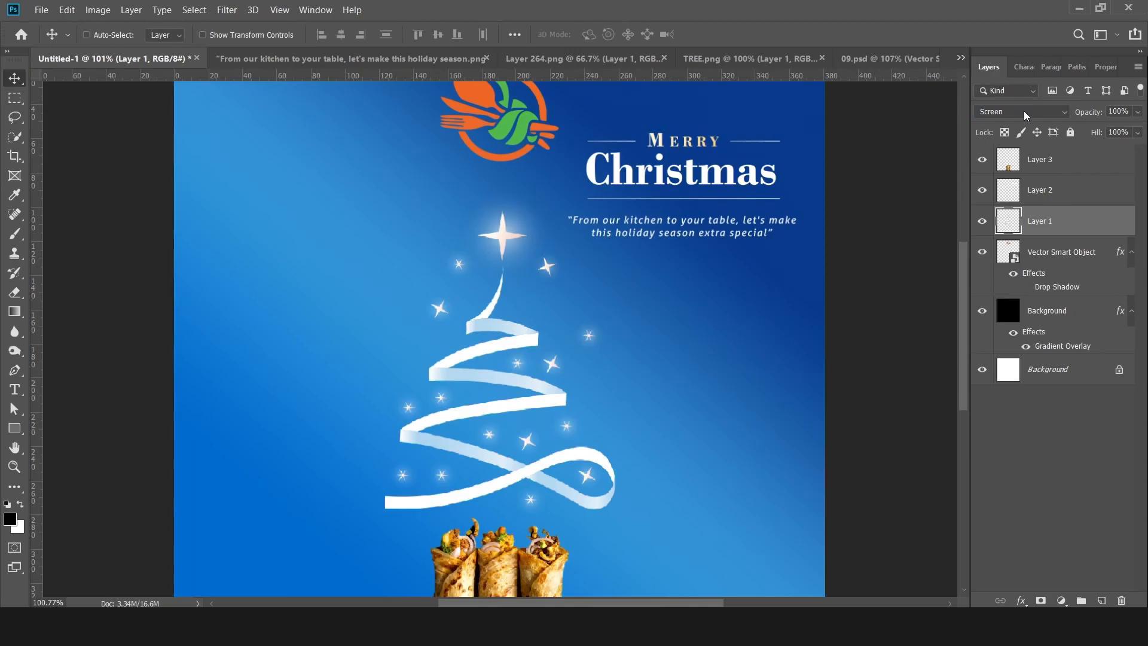
key(ctrl+minus)
key(ctrl+minus)
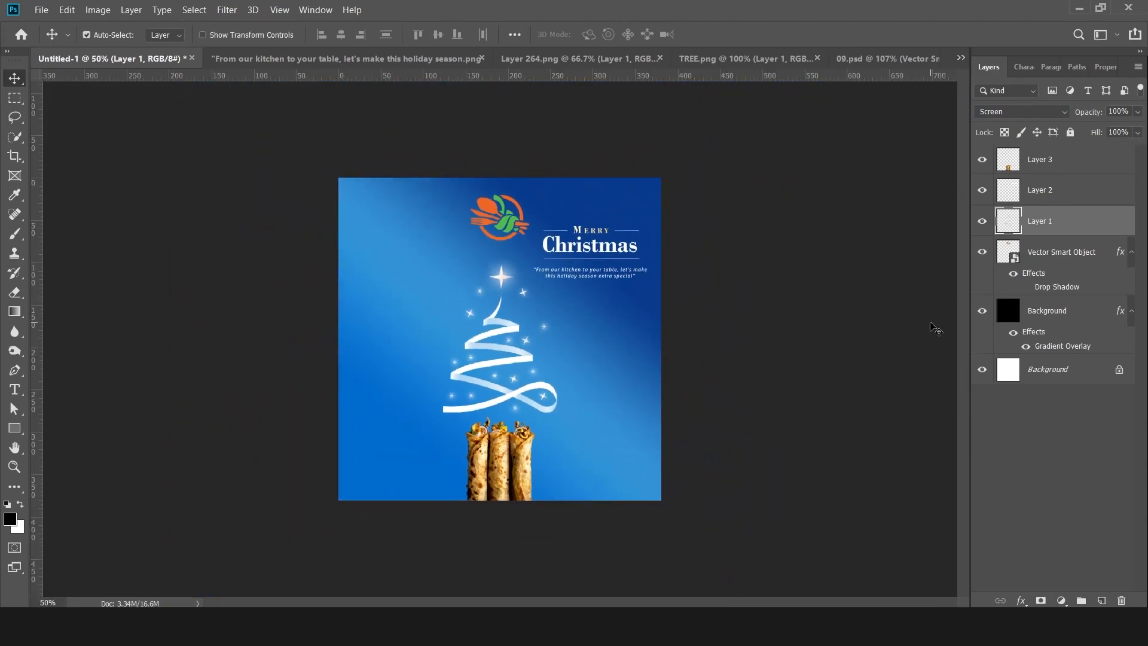
Step: Move the Merry Christmas greeting down over the food rolls and bring its layer in front of them
scroll(486, 328, up, 4)
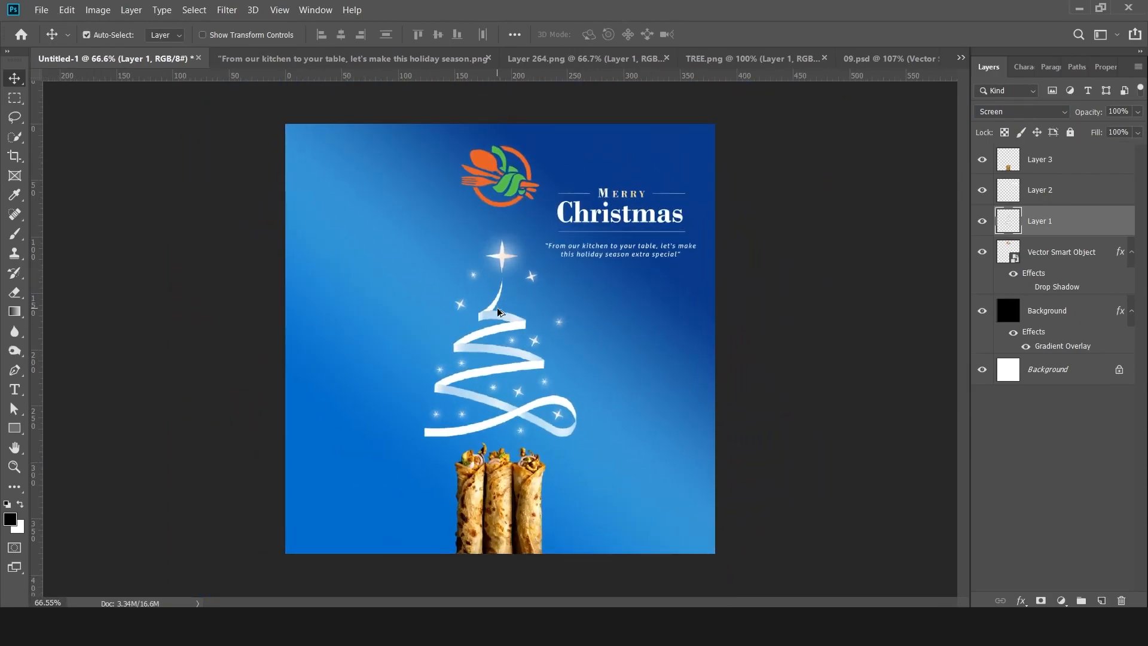
scroll(522, 350, down, 4)
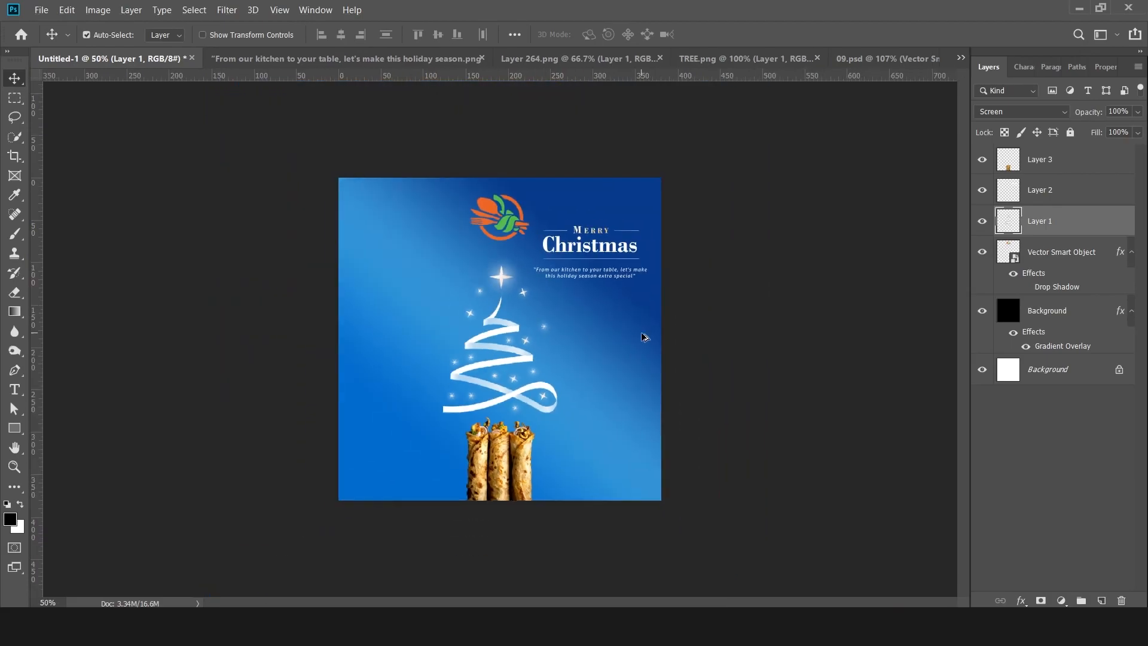
scroll(625, 215, up, 3)
drag(609, 205, 485, 507)
key(ctrl+bracketright)
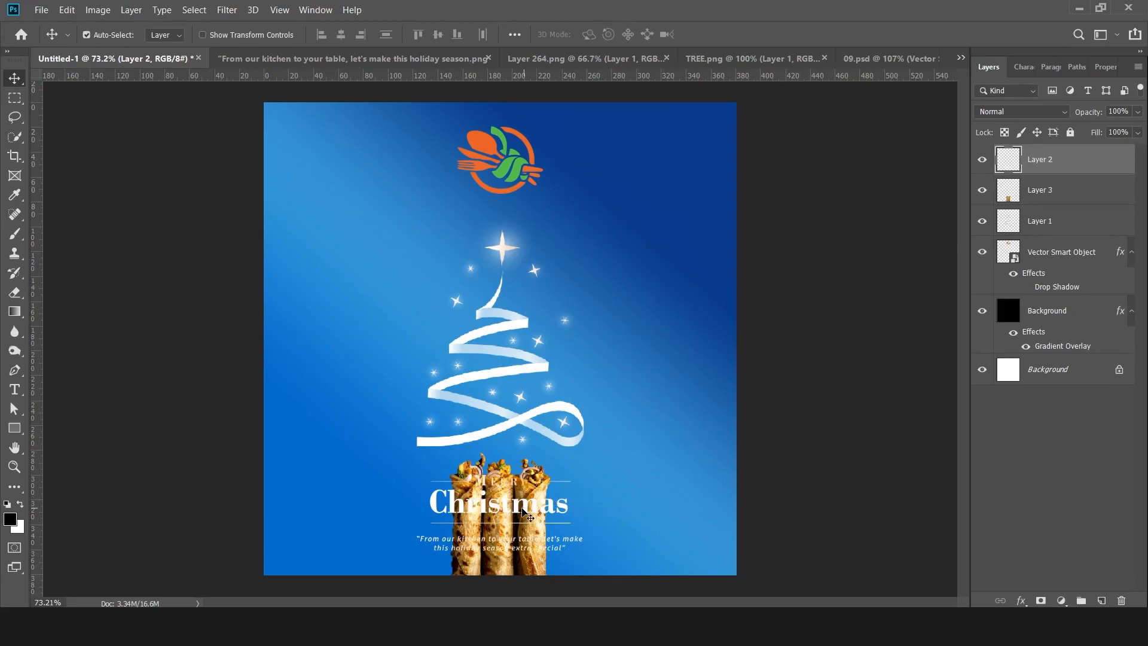
drag(511, 507, 513, 515)
Step: Centre the greeting layer horizontally on the canvas, then clear the selection
key(ctrl+a)
click(361, 35)
click(343, 34)
key(ctrl+d)
scroll(536, 444, down, 4)
Step: Lock the Background layer that carries the gradient overlay
click(498, 442)
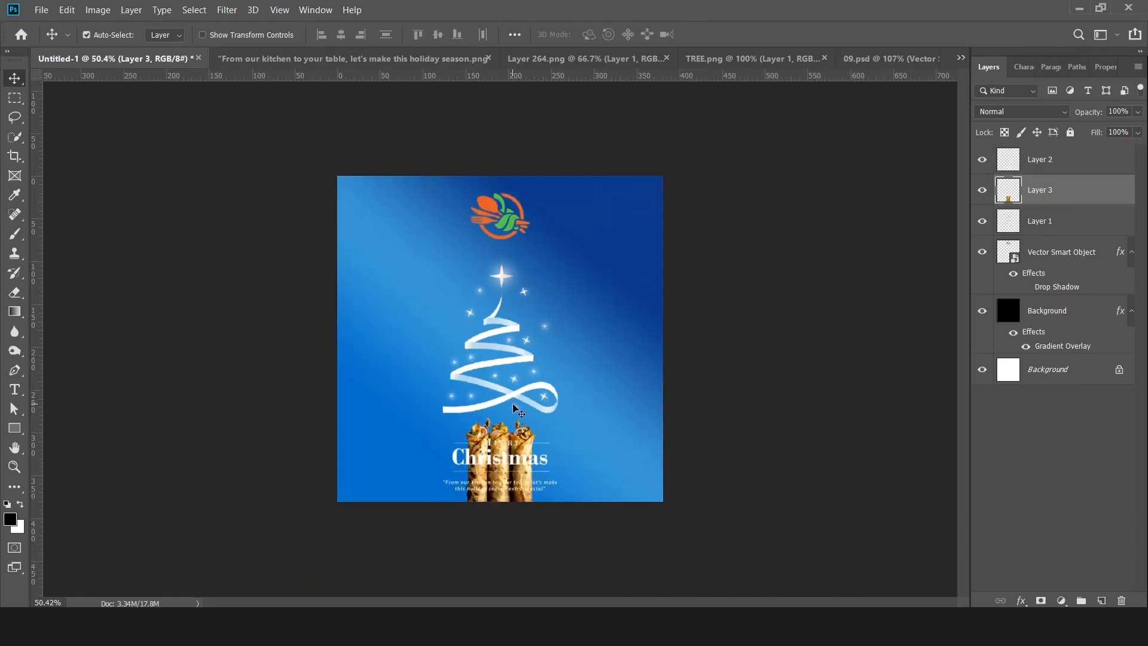
click(574, 401)
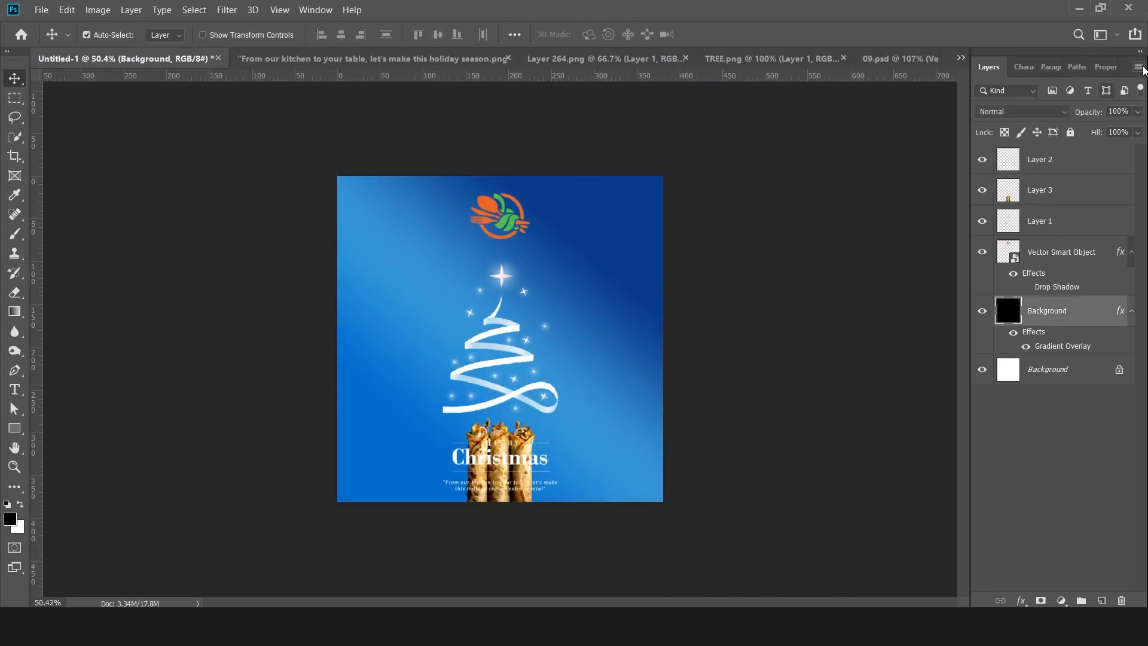
click(1072, 132)
key(ctrl+0)
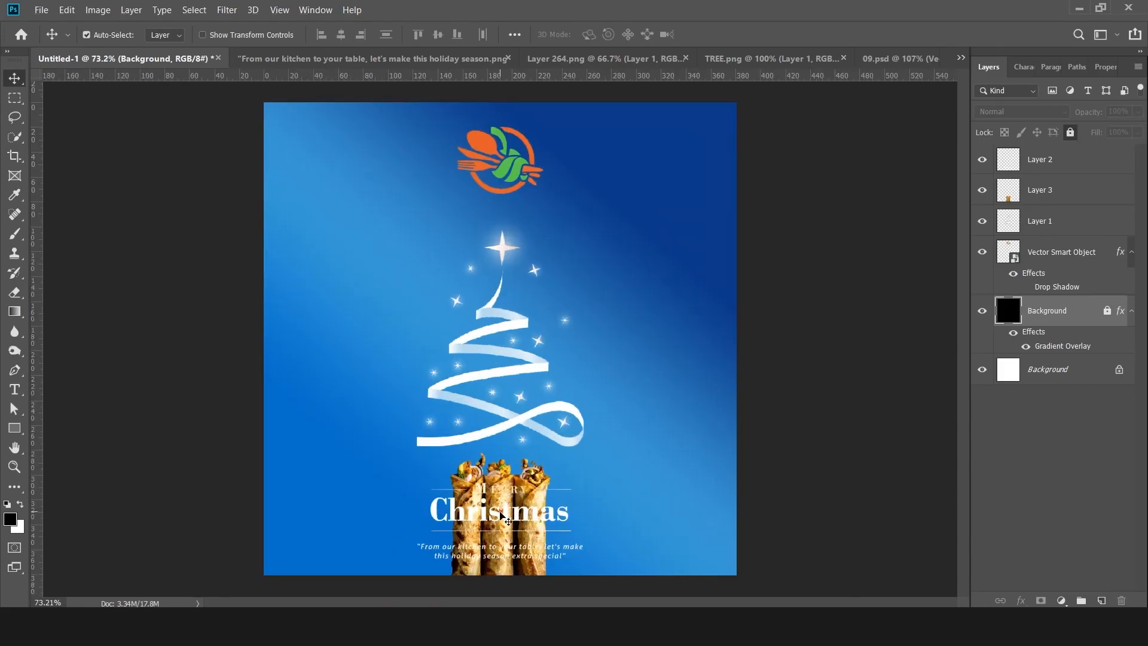
Step: Move the ribbon tree and greeting layers up together and scale both to about 96%
click(518, 434)
drag(506, 413, 508, 393)
shift+click(508, 393)
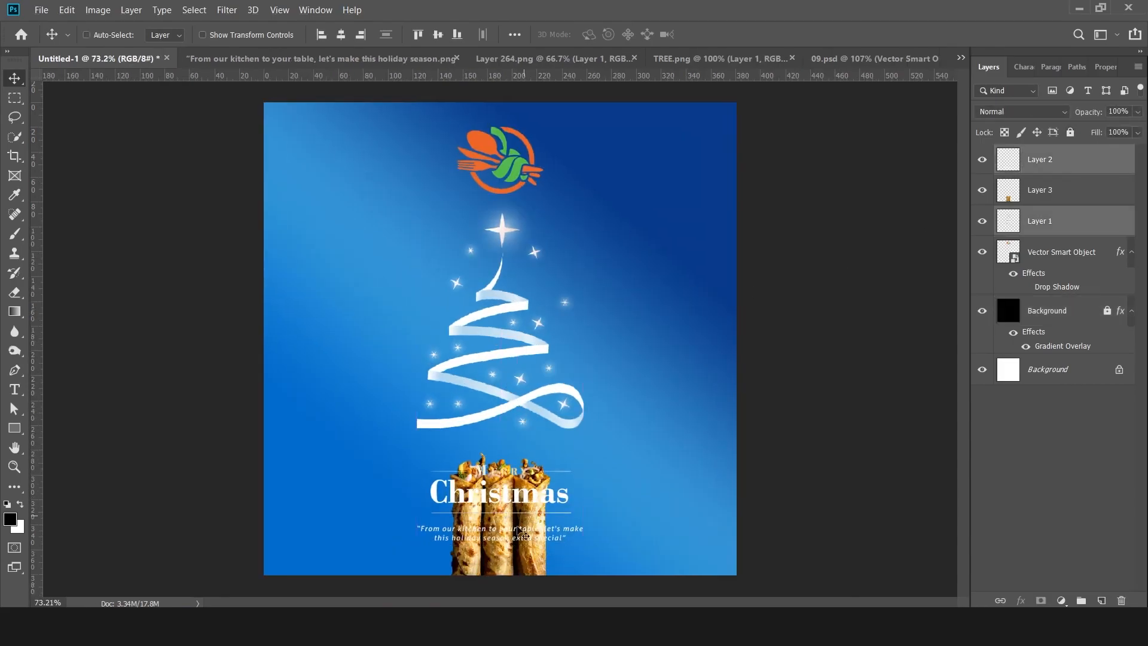
key(ctrl+t)
drag(501, 541, 503, 528)
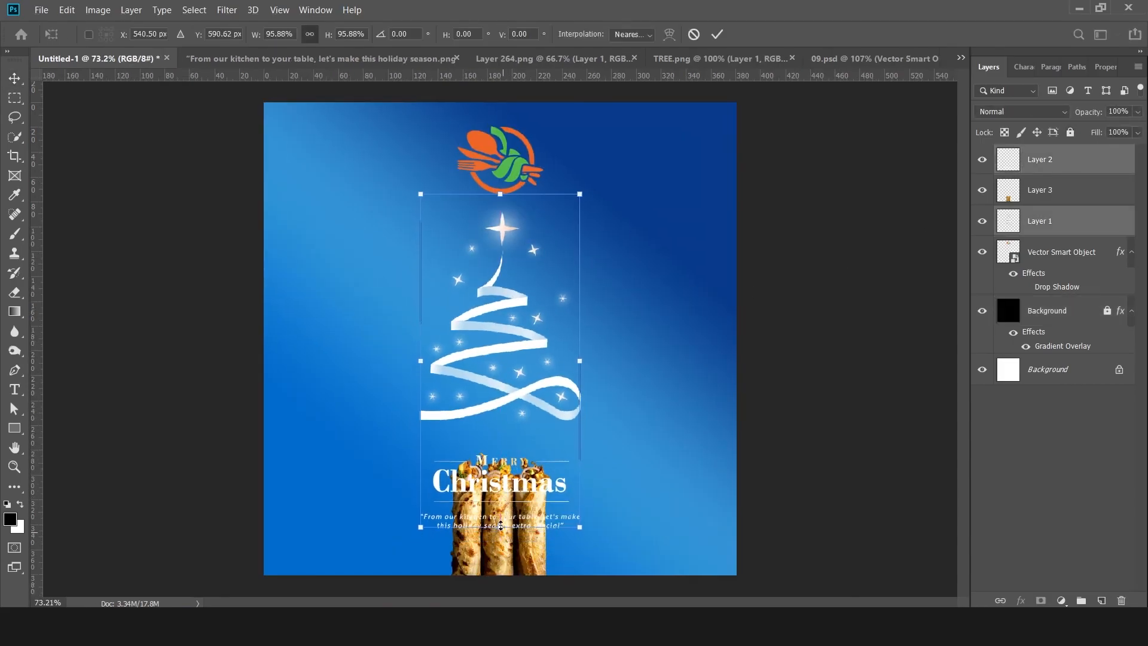
key(Return)
Step: Move the greeting up directly beneath the ribbon tree and scale it down to fit above the food rolls
click(656, 440)
click(501, 478)
drag(508, 485, 509, 446)
key(ctrl+t)
drag(494, 495, 494, 486)
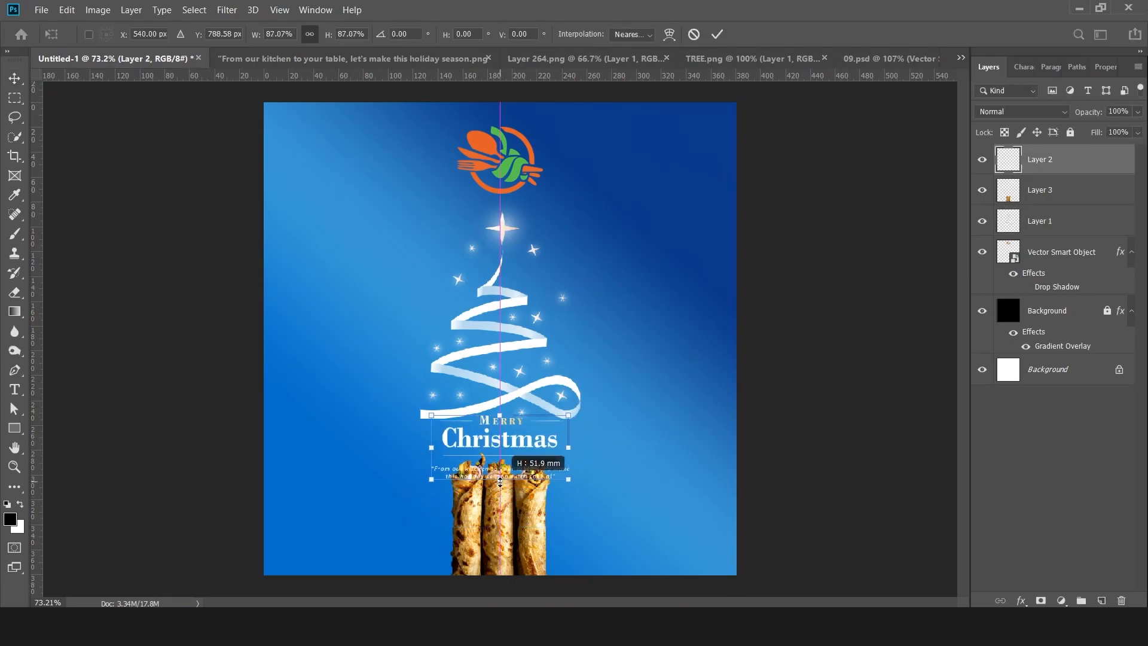
key(Return)
scroll(529, 422, down, 3)
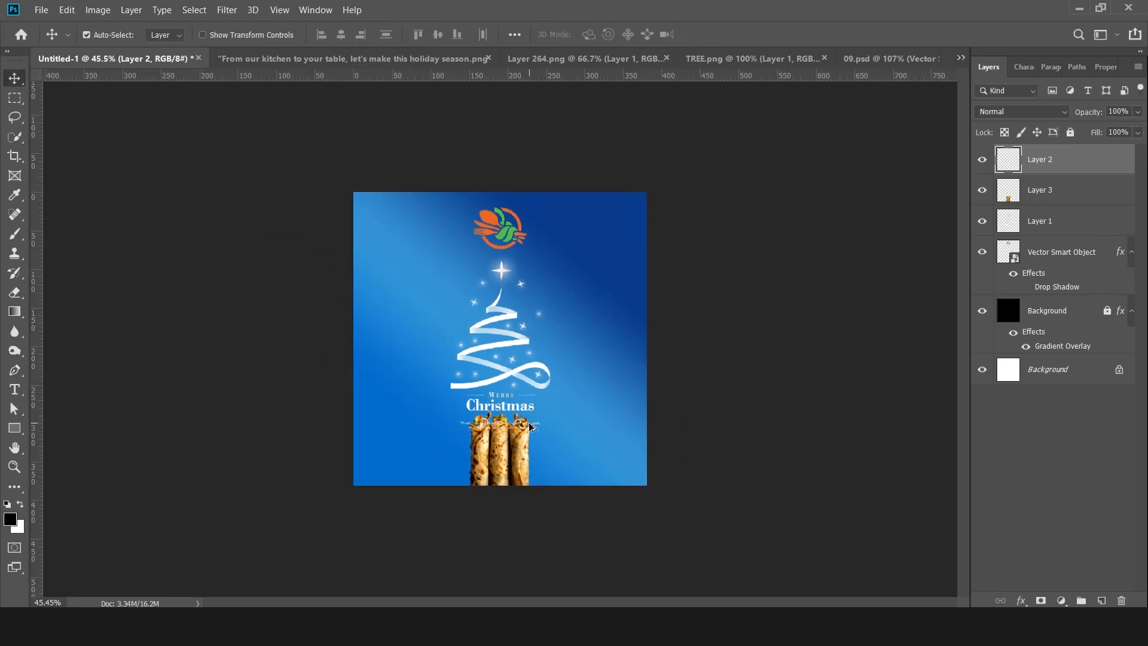
scroll(530, 425, up, 2)
scroll(530, 421, down, 4)
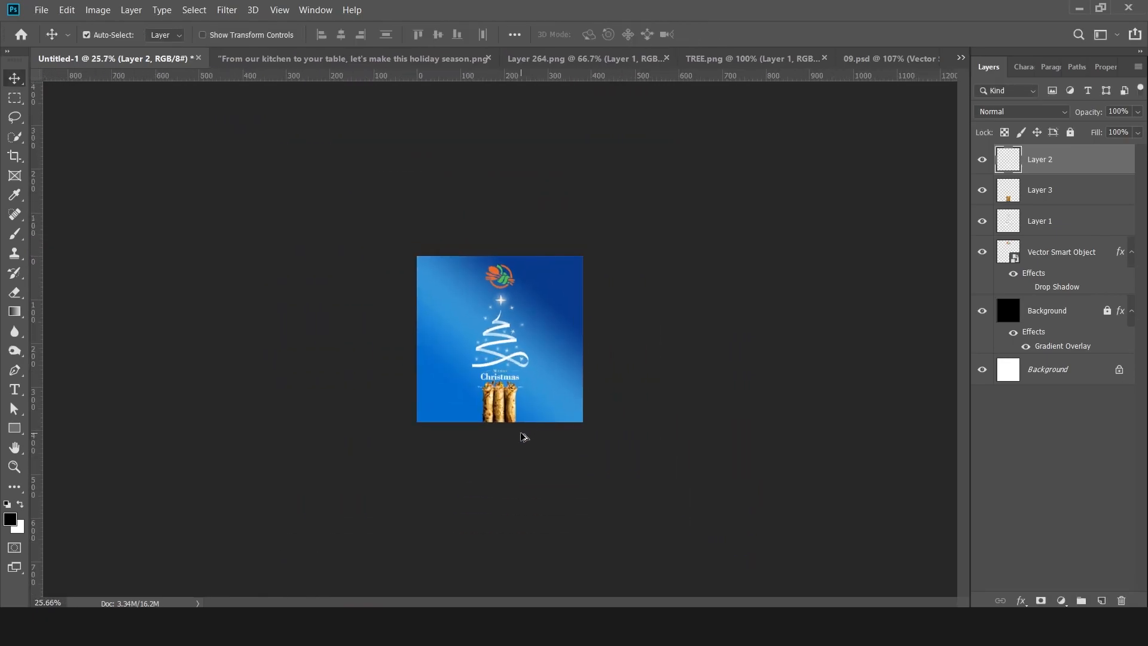
scroll(523, 436, up, 3)
Step: Centre the food rolls layer horizontally on the canvas, then clear the selection
click(491, 478)
key(ctrl+a)
click(345, 37)
scroll(459, 382, up, 4)
ctrl+click(477, 379)
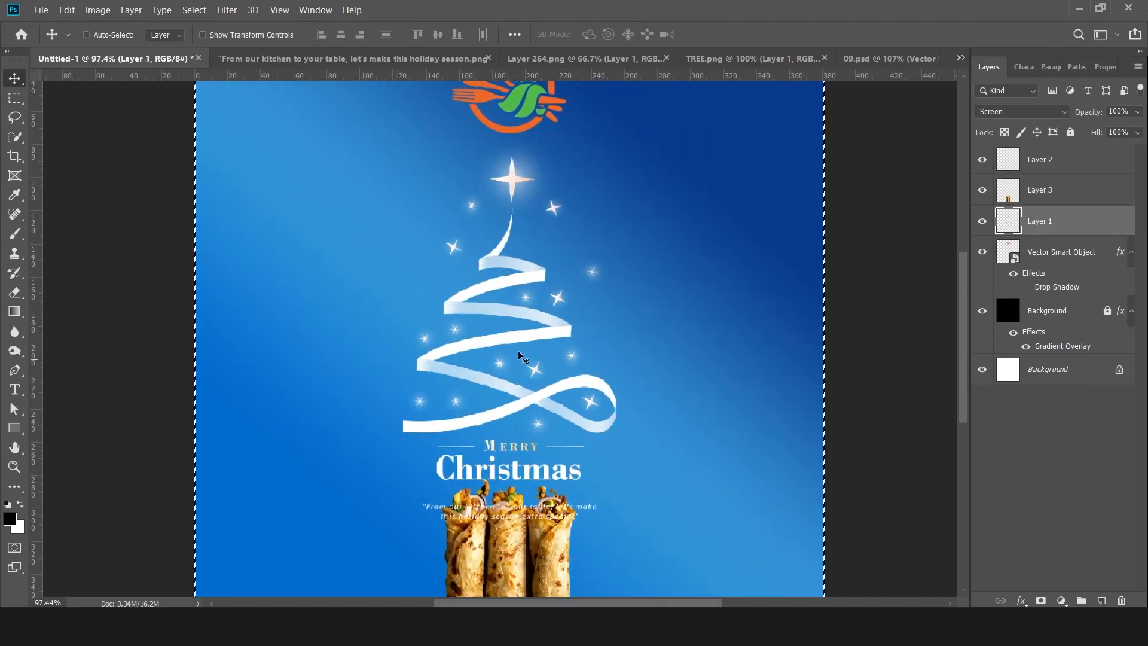
key(ctrl+d)
Step: Nudge the food rolls slightly to the left beneath the greeting
click(552, 553)
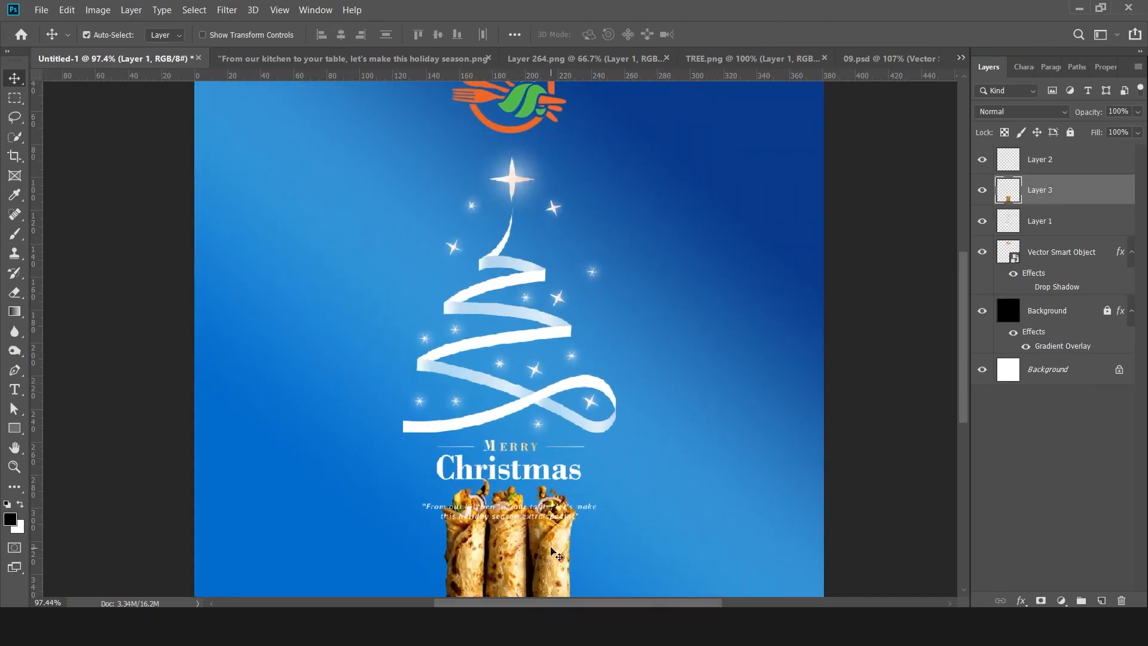
key(Left)
key(Left)
key(Left)
key(Left)
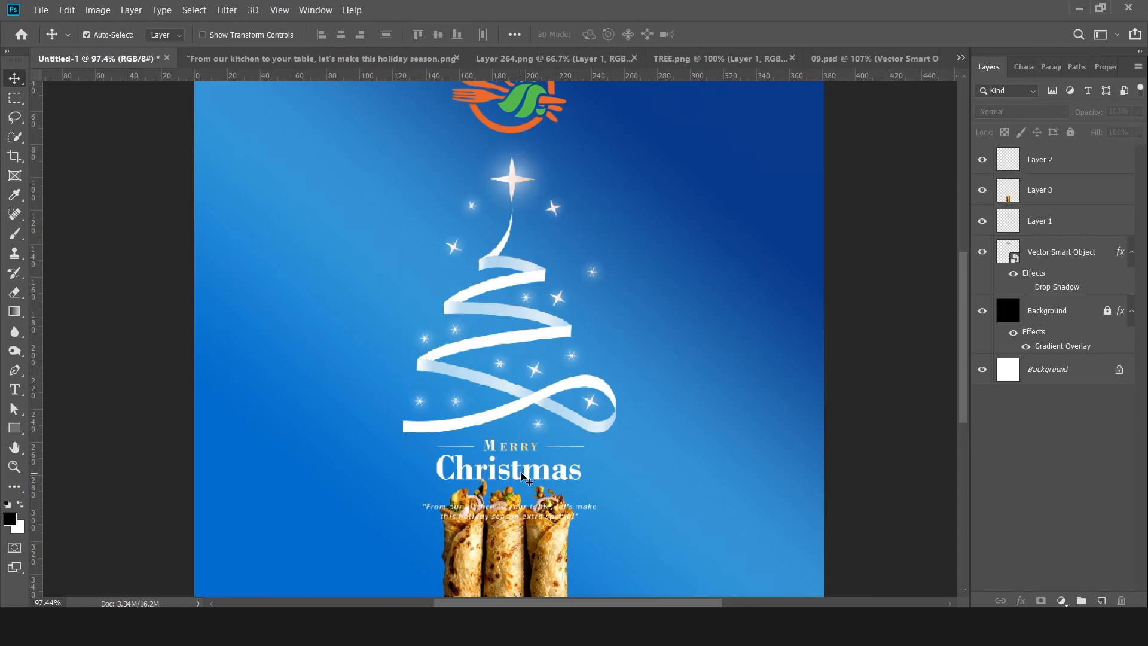
Step: Add a layer mask to the Merry Christmas greeting layer
scroll(527, 338, down, 3)
scroll(524, 336, down, 2)
scroll(522, 368, up, 5)
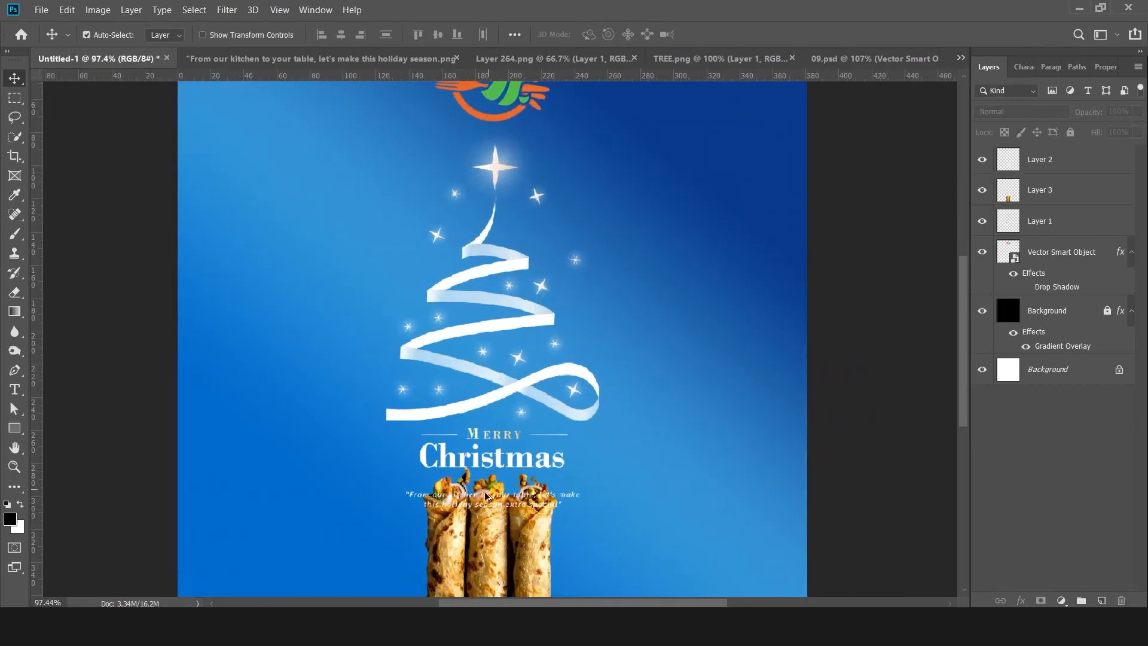
scroll(491, 489, up, 10)
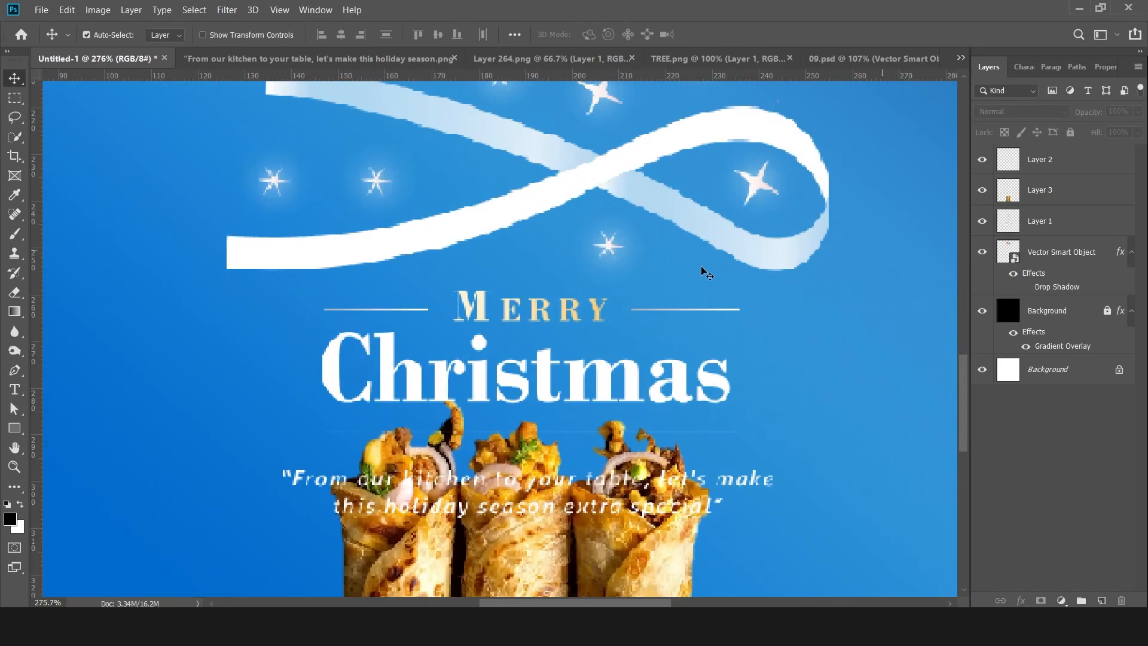
click(478, 383)
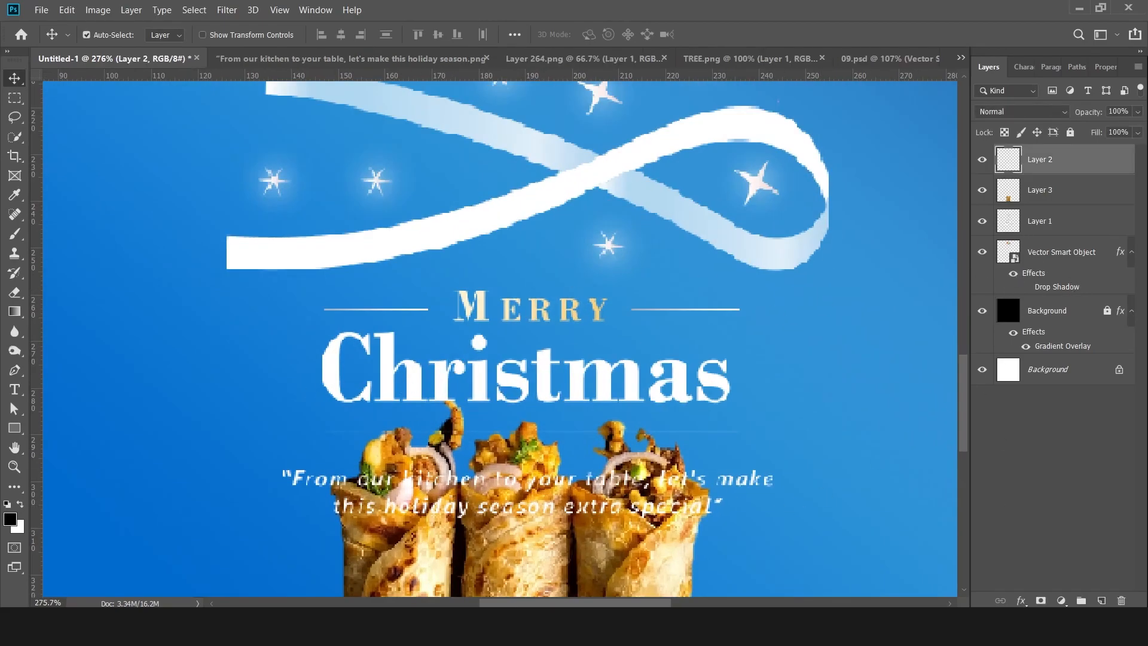
click(1041, 600)
Step: Paint black on the greeting's layer mask with the Brush to hide the quote overlapping the food rolls
key(b)
scroll(589, 275, down, 1)
mouse_move(519, 377)
mouse_down()
mouse_move(631, 374)
mouse_move(685, 494)
mouse_move(741, 498)
mouse_up()
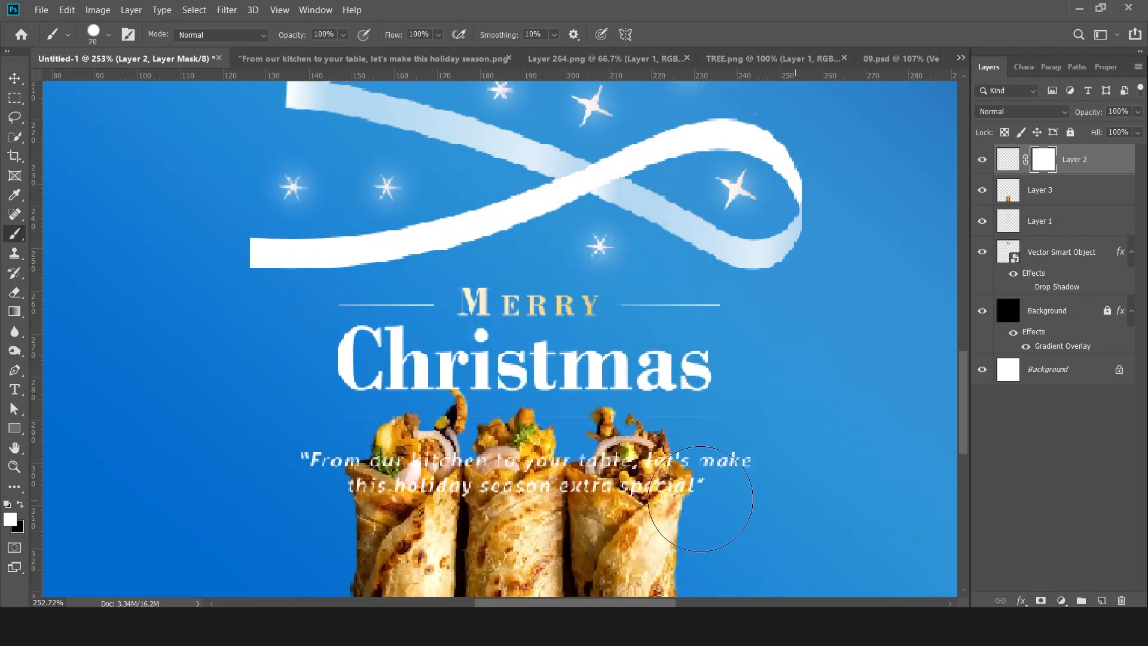
key(x)
mouse_move(538, 472)
mouse_down()
mouse_move(344, 470)
mouse_move(814, 466)
mouse_up()
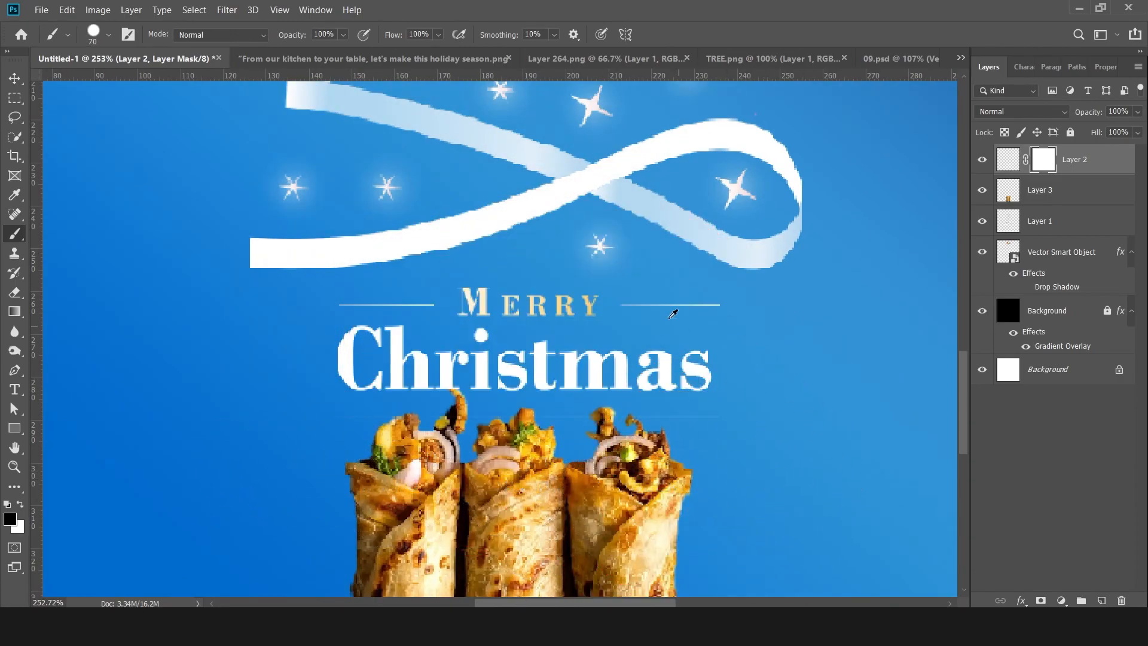
scroll(676, 320, down, 5)
key(v)
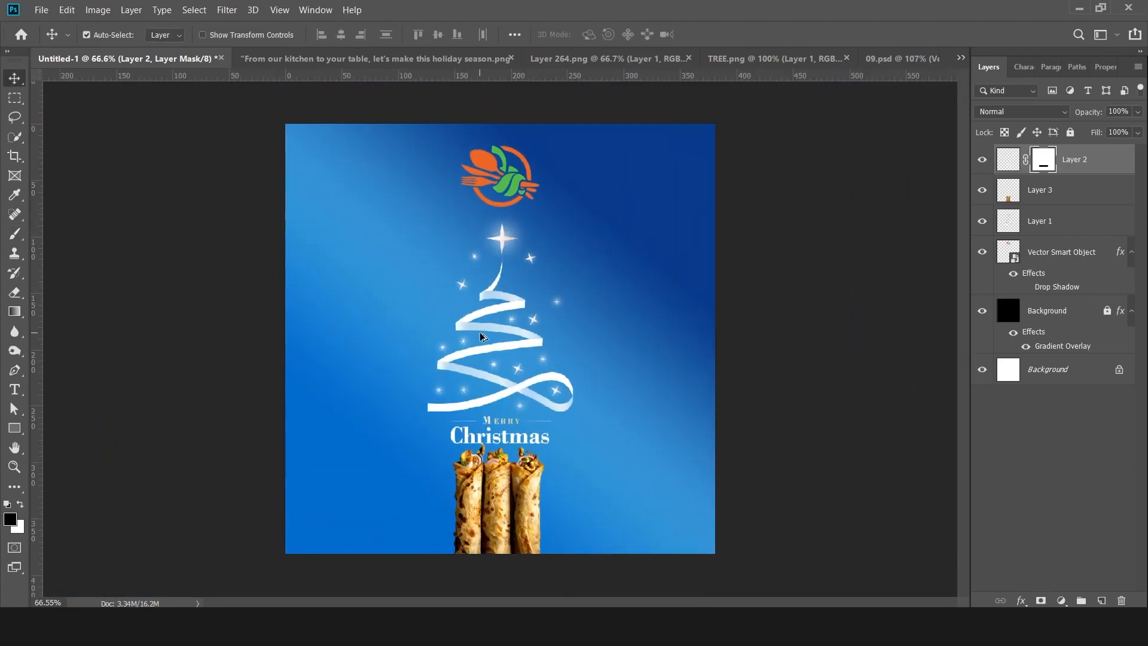